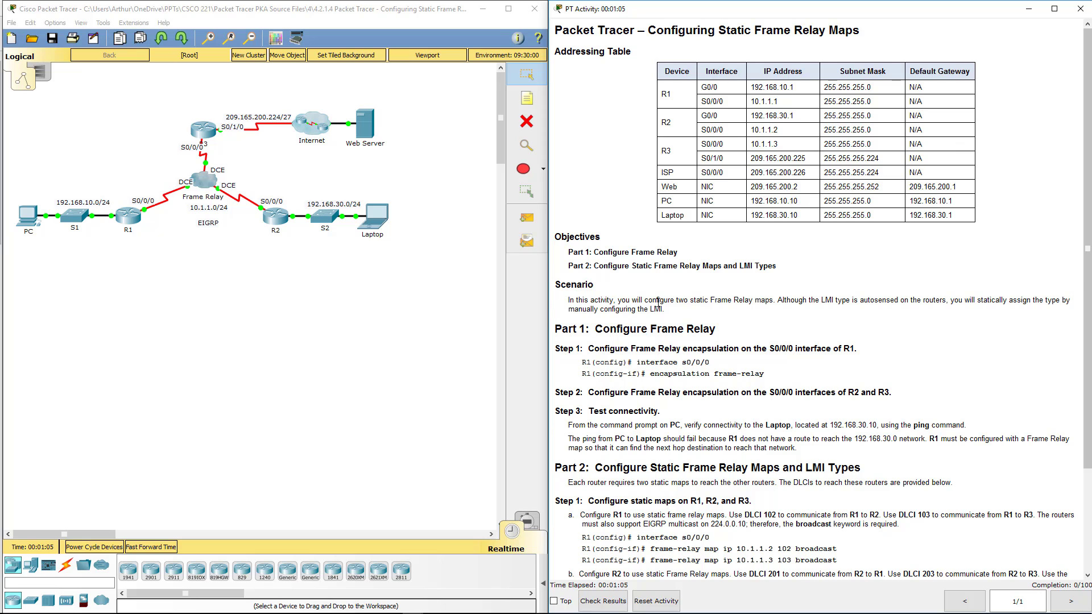
Open R1's CLI console and position it beside the activity instructions.
{"action": "scroll", "coordinate": [658, 303], "scroll_direction": "down", "scroll_amount": 2}
{"action": "scroll", "coordinate": [624, 214], "scroll_direction": "down", "scroll_amount": 1}
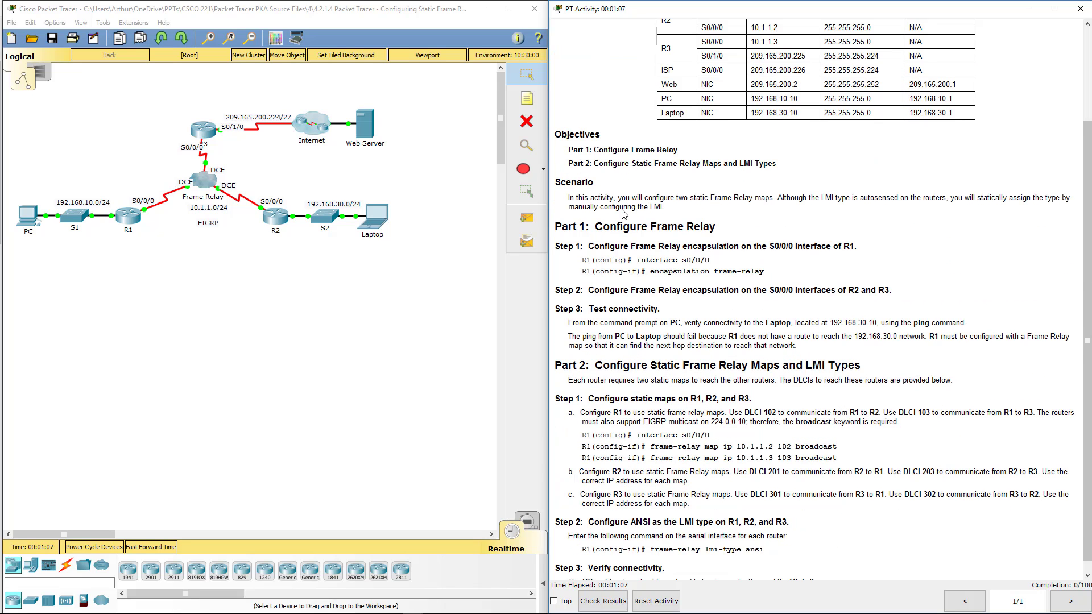
{"action": "scroll", "coordinate": [624, 214], "scroll_direction": "down", "scroll_amount": 1}
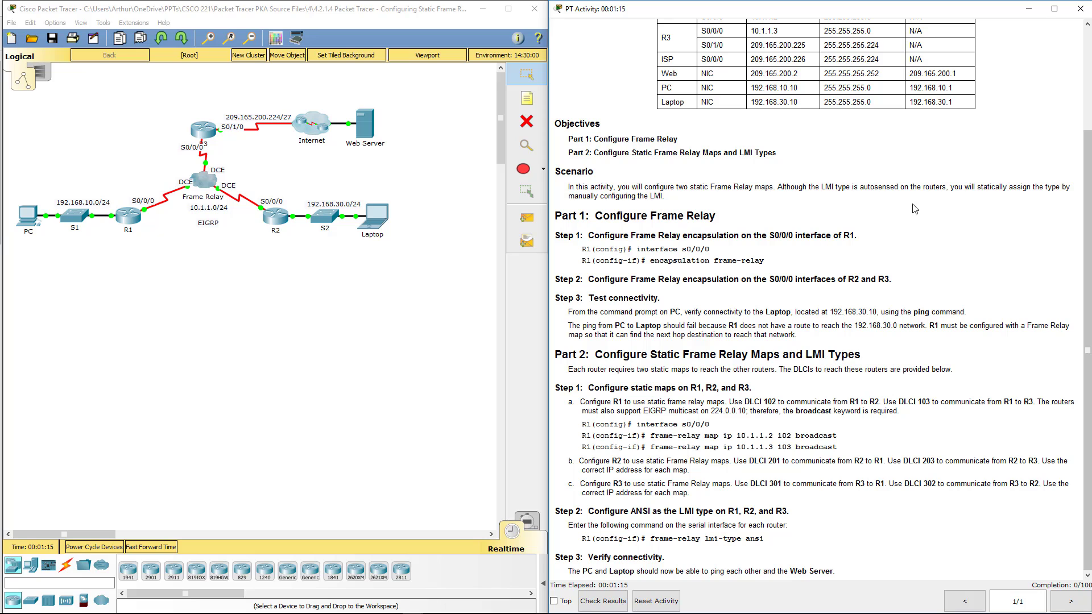
{"action": "left_click_drag", "start_coordinate": [710, 260], "coordinate": [659, 260]}
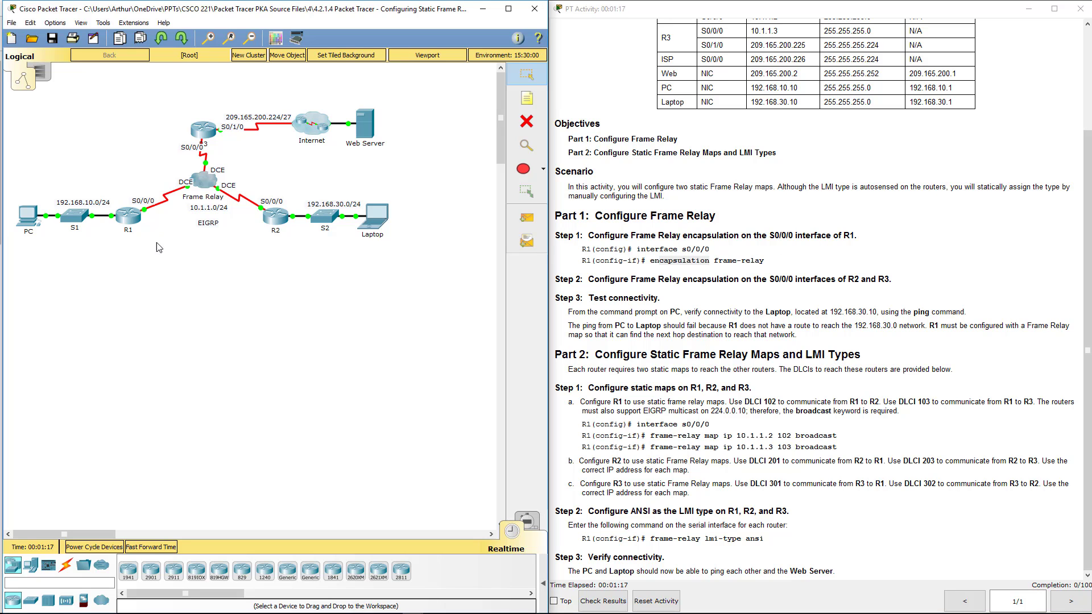
{"action": "left_click", "coordinate": [134, 218]}
{"action": "left_click", "coordinate": [484, 170]}
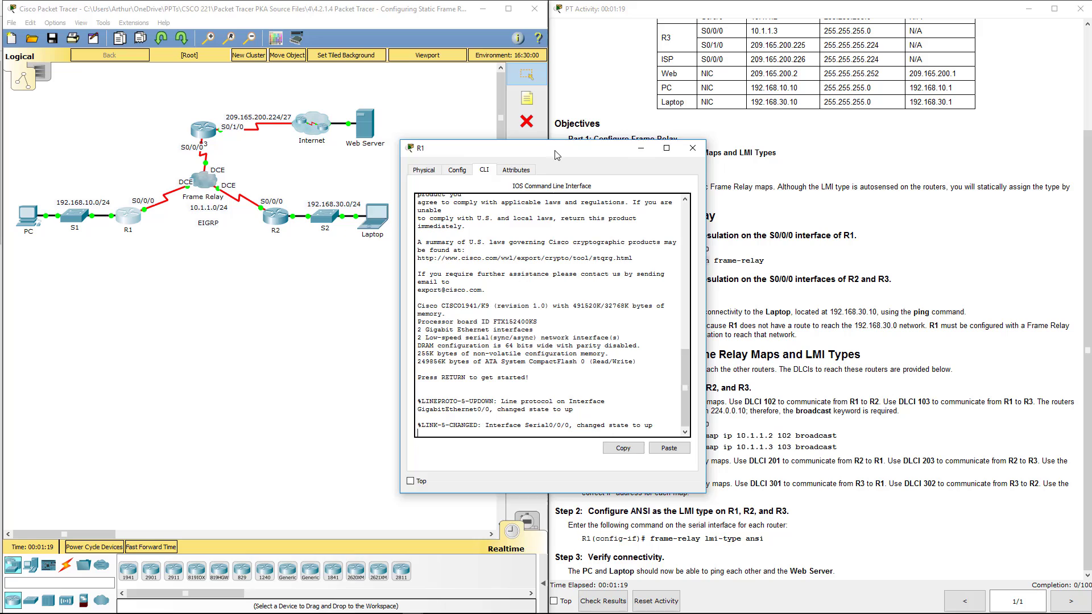
{"action": "left_click_drag", "start_coordinate": [557, 154], "coordinate": [305, 233]}
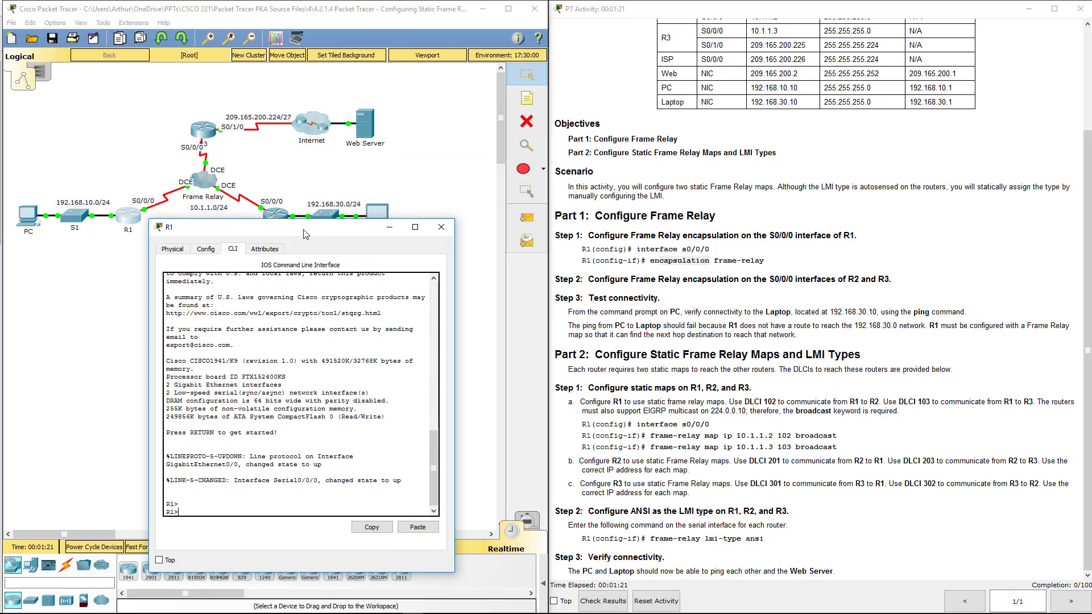
On R1, enter global configuration mode and select interface S0/0/0.
{"action": "type", "text": "en"}
{"action": "key", "text": "Return"}
{"action": "type", "text": "config"}
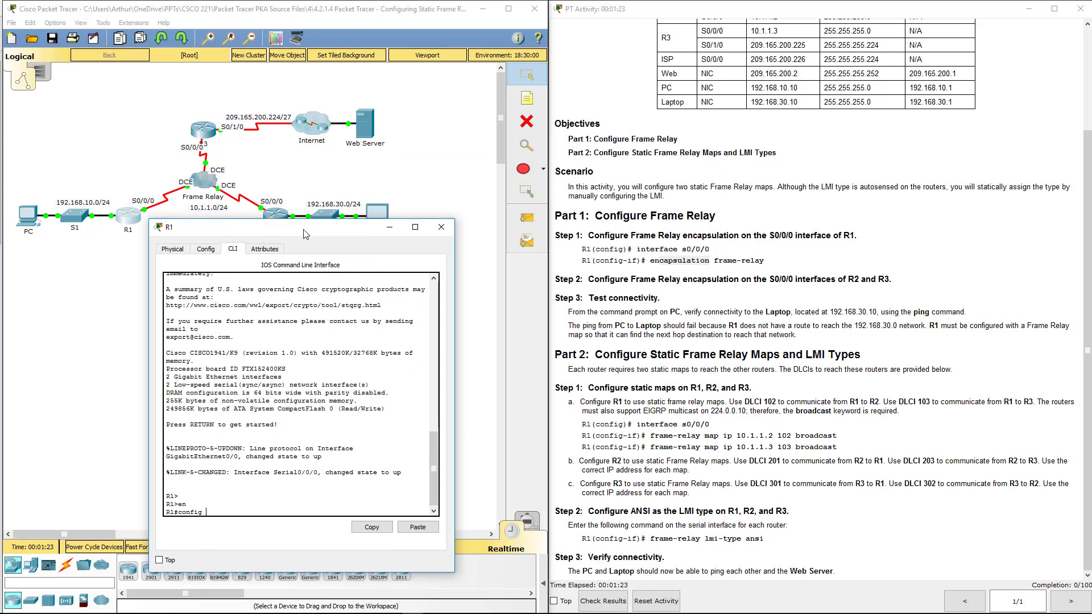
{"action": "type", "text": " t"}
{"action": "key", "text": "Return"}
{"action": "key", "text": "Return"}
{"action": "key", "text": "Return"}
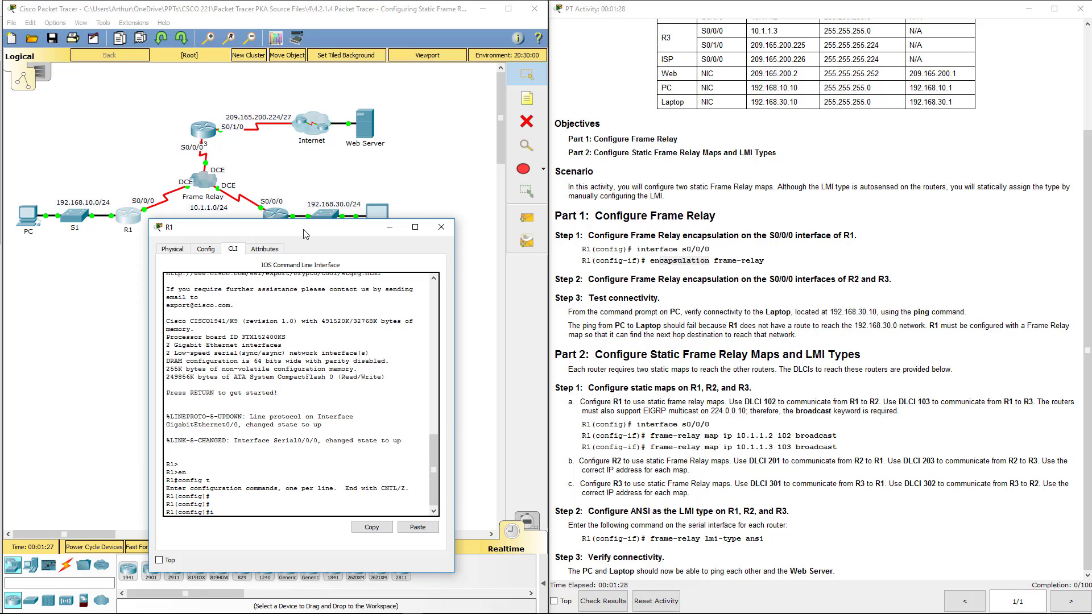
{"action": "type", "text": "int s0/0/0"}
{"action": "key", "text": "Return"}
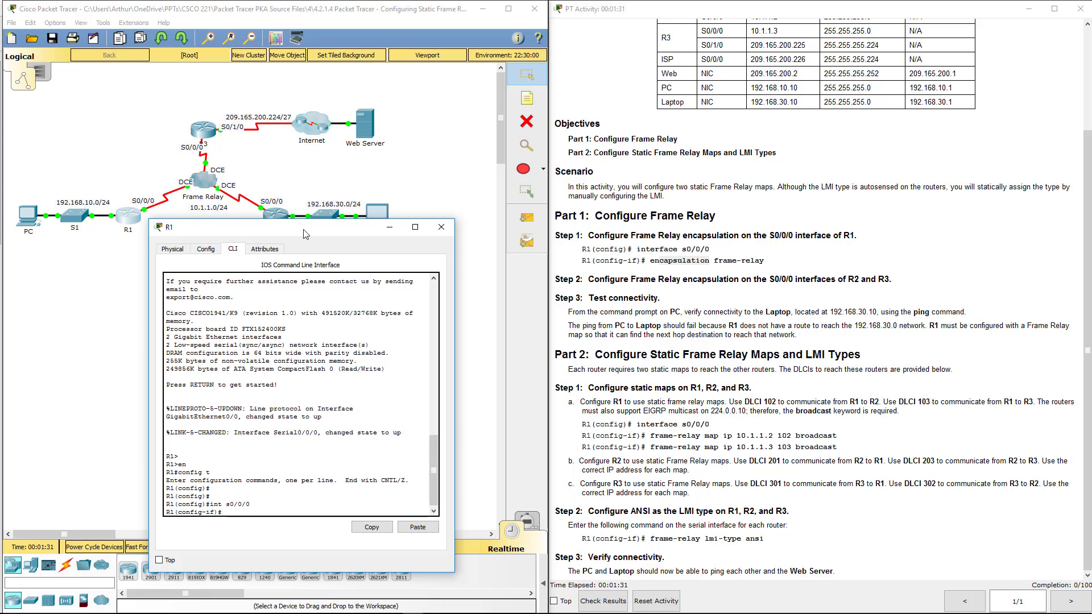
Apply 'encapsulation frame-relay' on R1's S0/0/0.
{"action": "type", "text": "enca"}
{"action": "key", "text": "Tab"}
{"action": "type", "text": "fr"}
{"action": "key", "text": "Tab"}
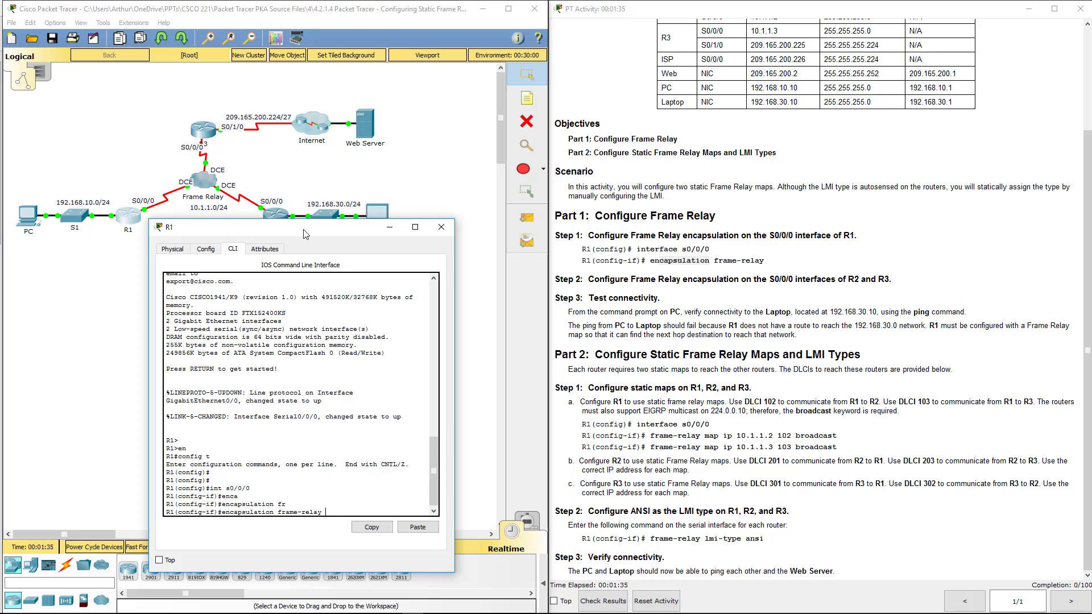
{"action": "key", "text": "Return"}
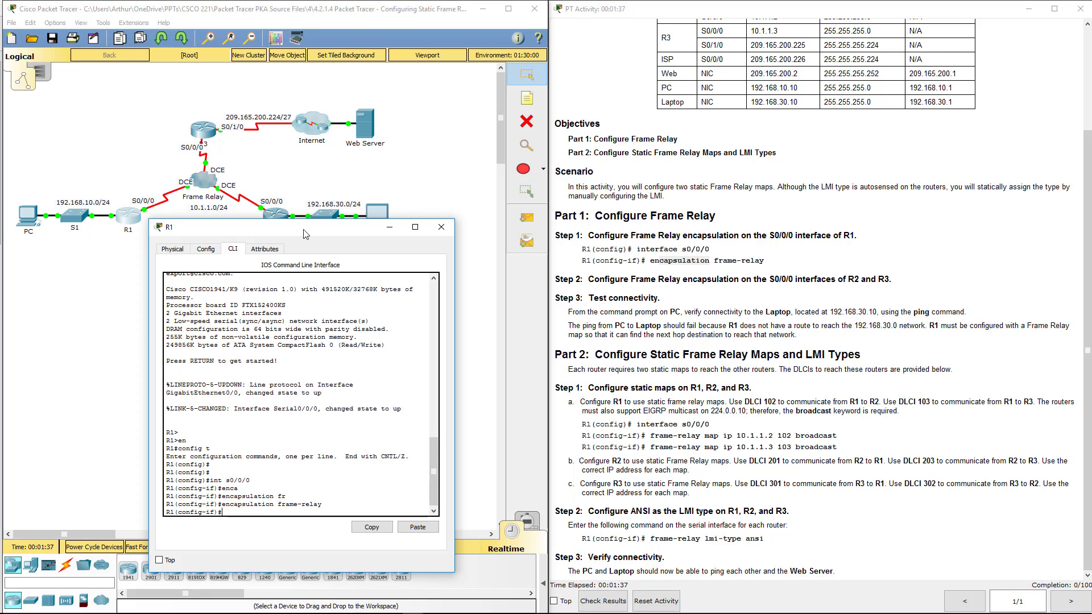
Close R1 and, in R3's CLI, enter configuration mode for interface S0/0/0.
{"action": "left_click", "coordinate": [442, 228]}
{"action": "left_click", "coordinate": [202, 136]}
{"action": "left_click", "coordinate": [488, 159]}
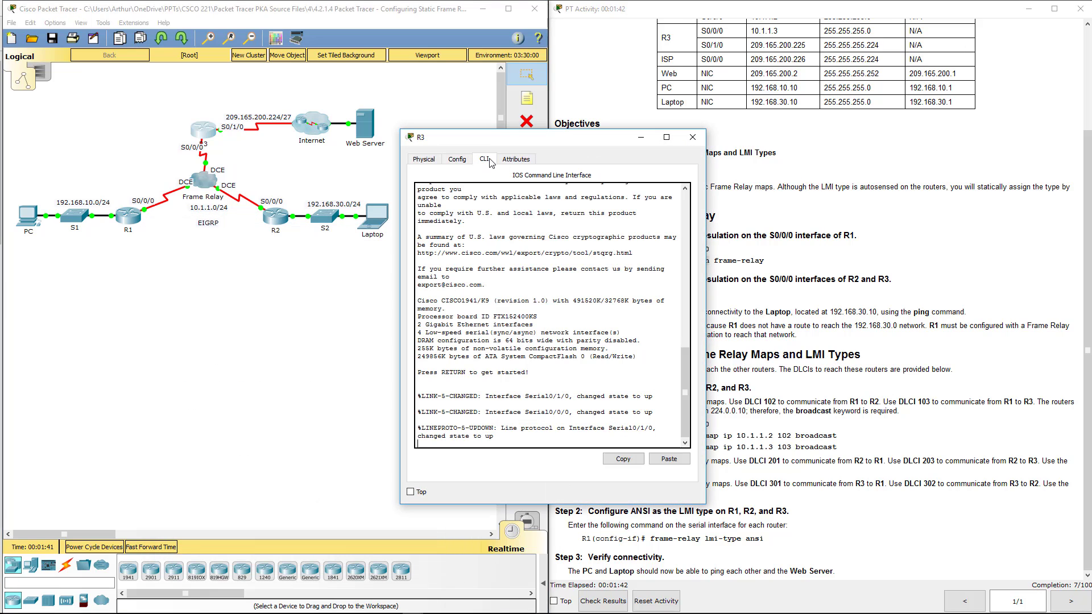
{"action": "key", "text": "Return"}
{"action": "key", "text": "Return"}
{"action": "key", "text": "Return"}
{"action": "key", "text": "Return"}
{"action": "type", "text": "en"}
{"action": "key", "text": "Return"}
{"action": "type", "text": "c"}
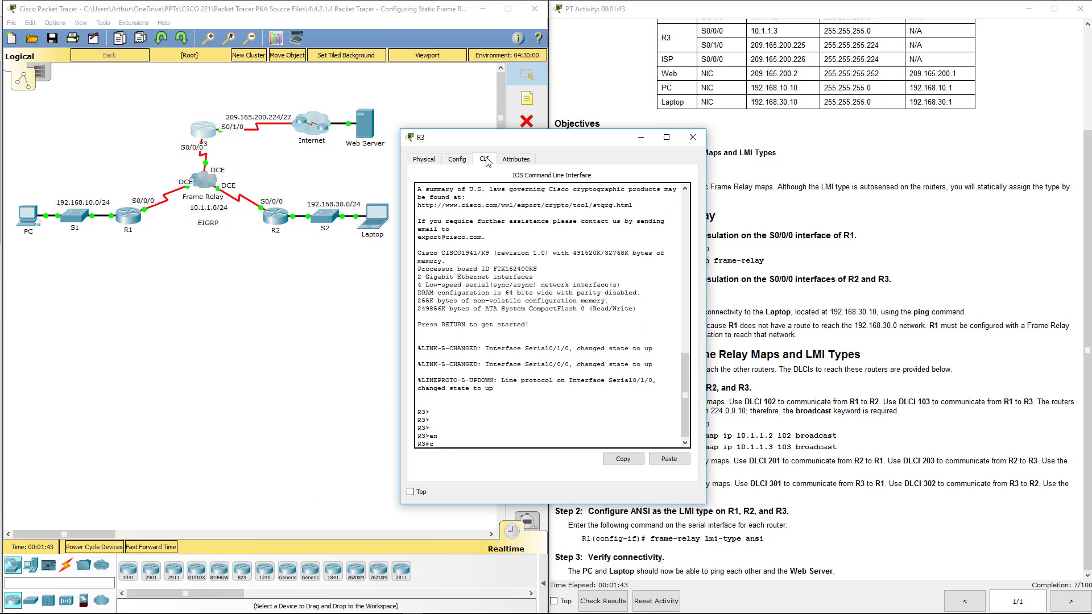
{"action": "type", "text": "onfig t"}
{"action": "key", "text": "Return"}
{"action": "key", "text": "Return"}
{"action": "key", "text": "Return"}
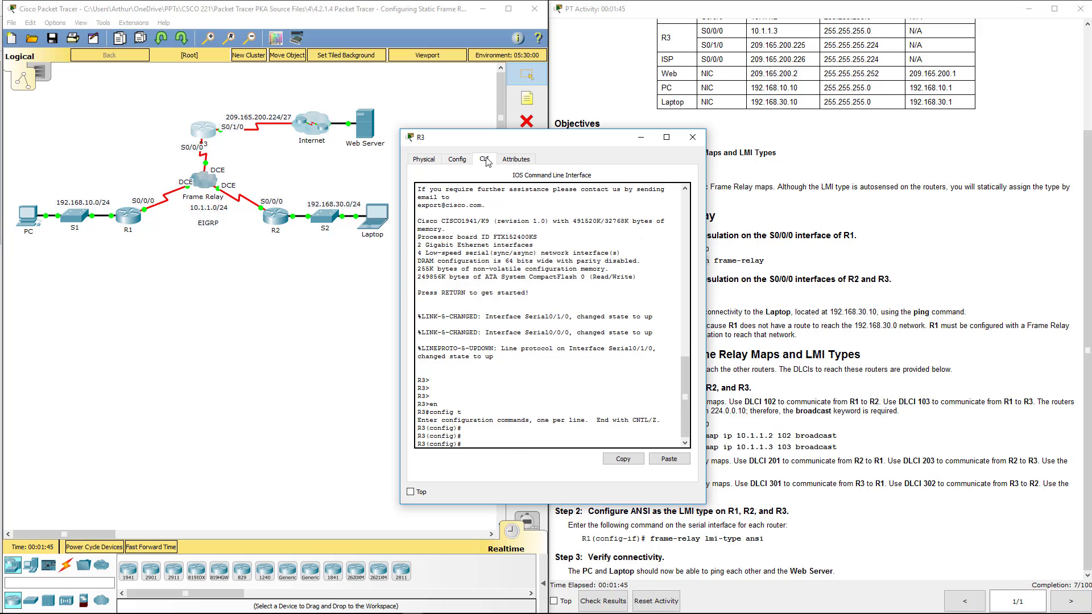
{"action": "type", "text": "int s0/0/0/"}
{"action": "key", "text": "Return"}
{"action": "key", "text": "Up"}
{"action": "key", "text": "Return"}
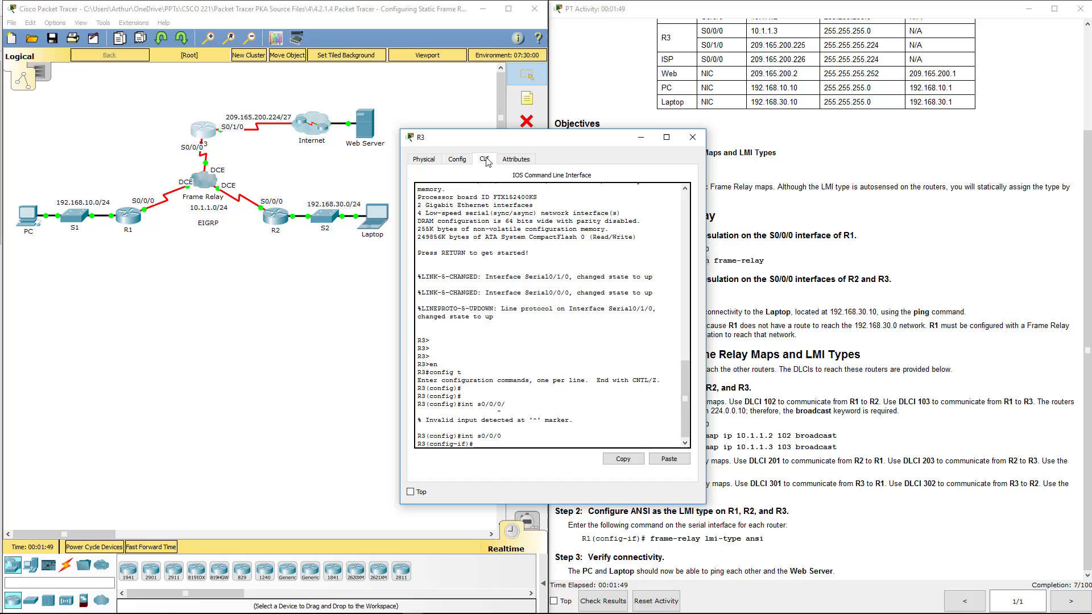
Set Frame Relay encapsulation on R3's S0/0/0, enable it with no shutdown, and close R3.
{"action": "type", "text": "encap fra"}
{"action": "key", "text": "Tab"}
{"action": "key", "text": "Return"}
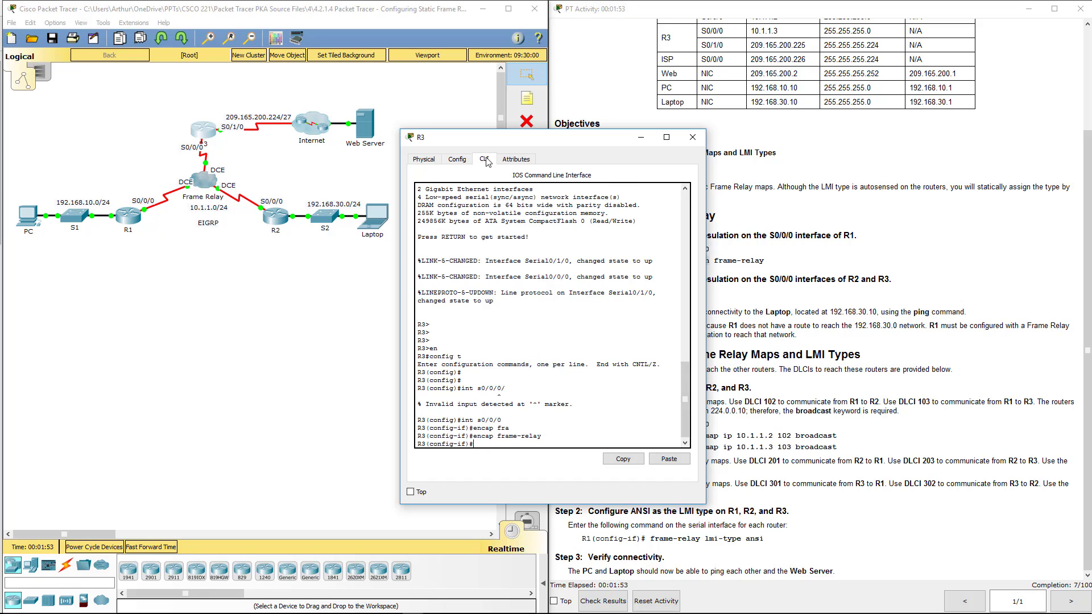
{"action": "type", "text": "no shu"}
{"action": "key", "text": "Return"}
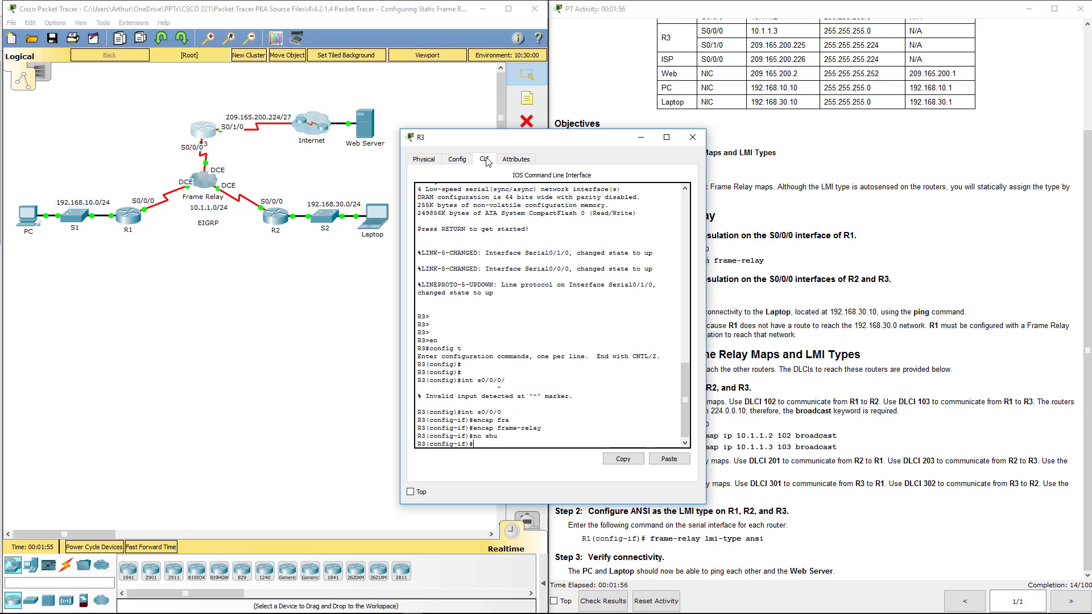
{"action": "left_click", "coordinate": [692, 137]}
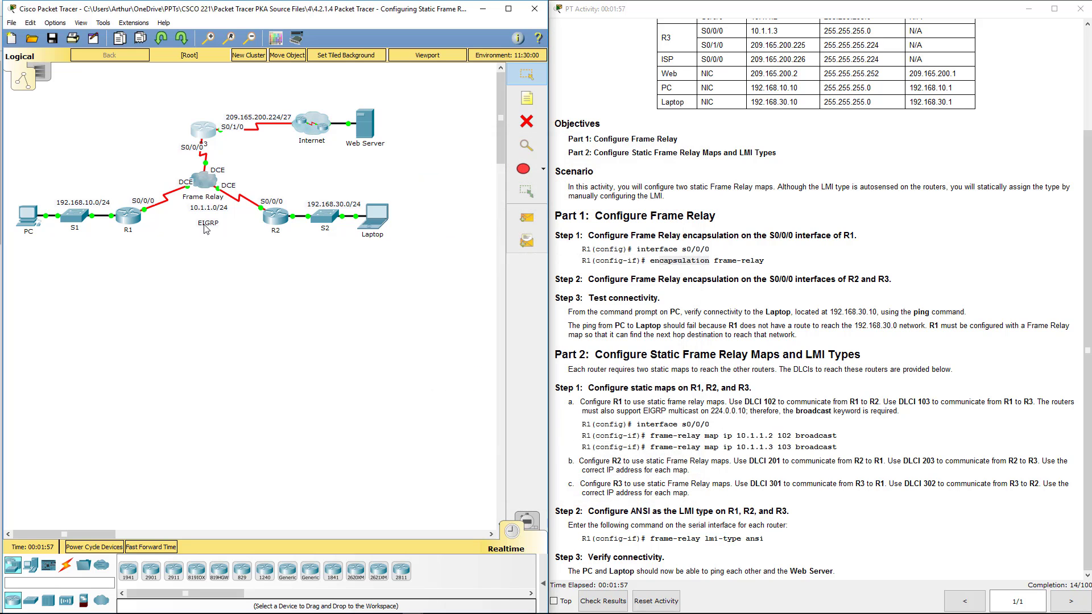
Briefly review R1's configuration, then bring up R2's CLI.
{"action": "left_click", "coordinate": [129, 216]}
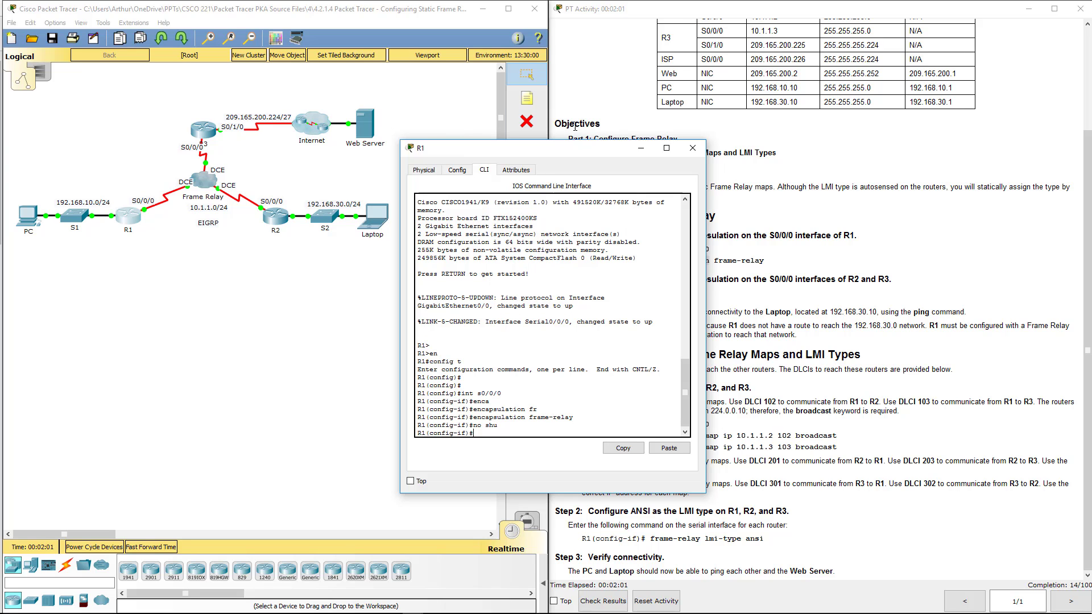
{"action": "left_click", "coordinate": [693, 147]}
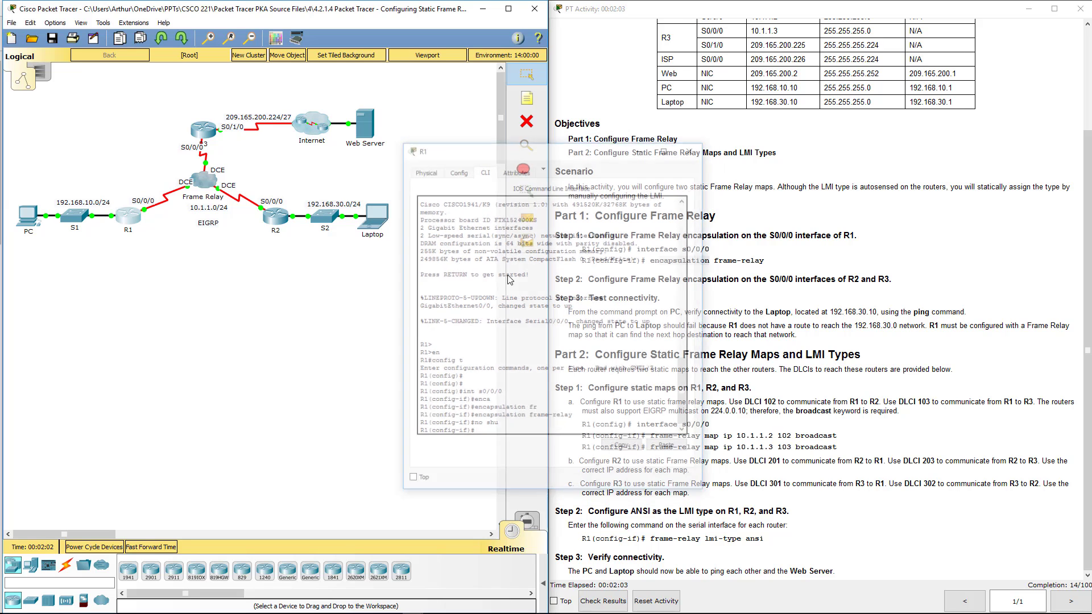
{"action": "left_click", "coordinate": [274, 225]}
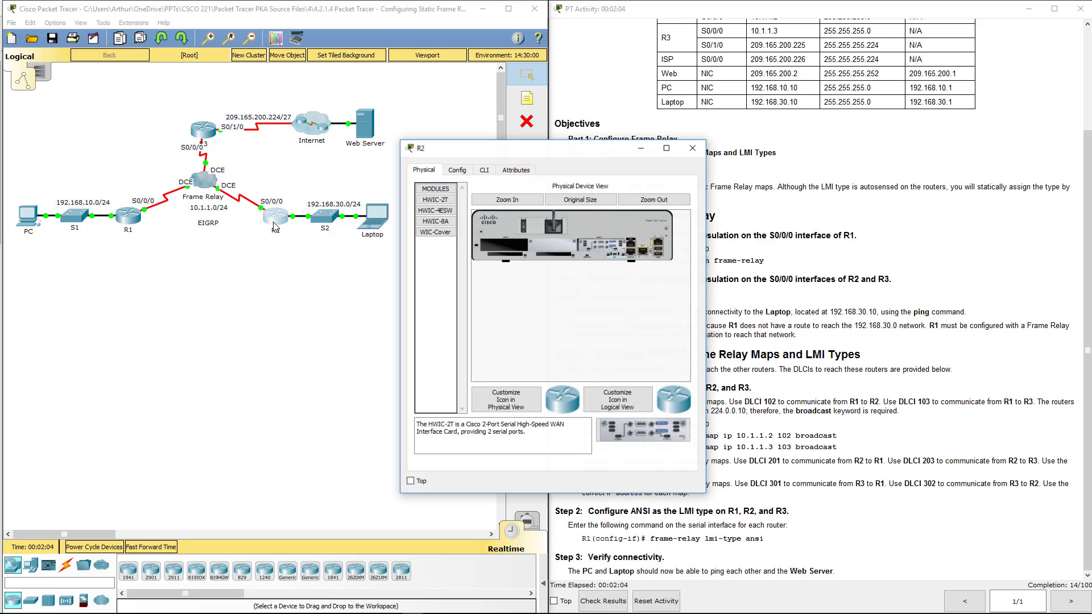
{"action": "left_click", "coordinate": [482, 171]}
On R2, enter global configuration mode and select interface S0/0/0.
{"action": "key", "text": "Return"}
{"action": "key", "text": "Return"}
{"action": "type", "text": "en"}
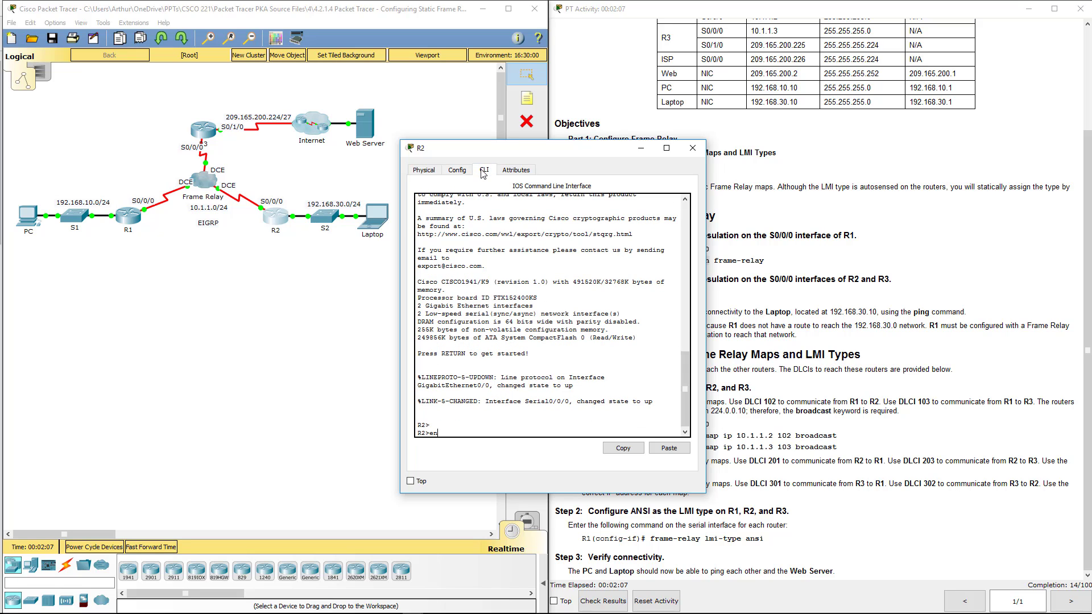
{"action": "key", "text": "Return"}
{"action": "type", "text": "config t"}
{"action": "key", "text": "Return"}
{"action": "key", "text": "Return"}
{"action": "key", "text": "Return"}
{"action": "key", "text": "Return"}
{"action": "key", "text": "Return"}
{"action": "key", "text": "Return"}
{"action": "key", "text": "Return"}
{"action": "key", "text": "Return"}
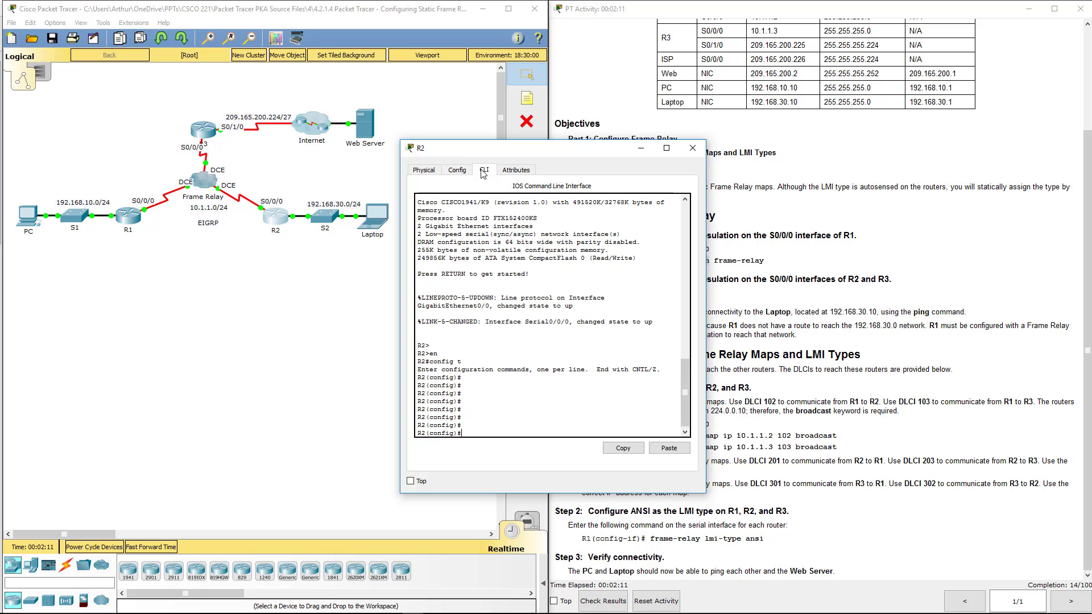
{"action": "type", "text": "int s0/0/0"}
{"action": "key", "text": "Return"}
Set Frame Relay encapsulation and no shutdown on R2's S0/0/0, then close R2.
{"action": "type", "text": "e"}
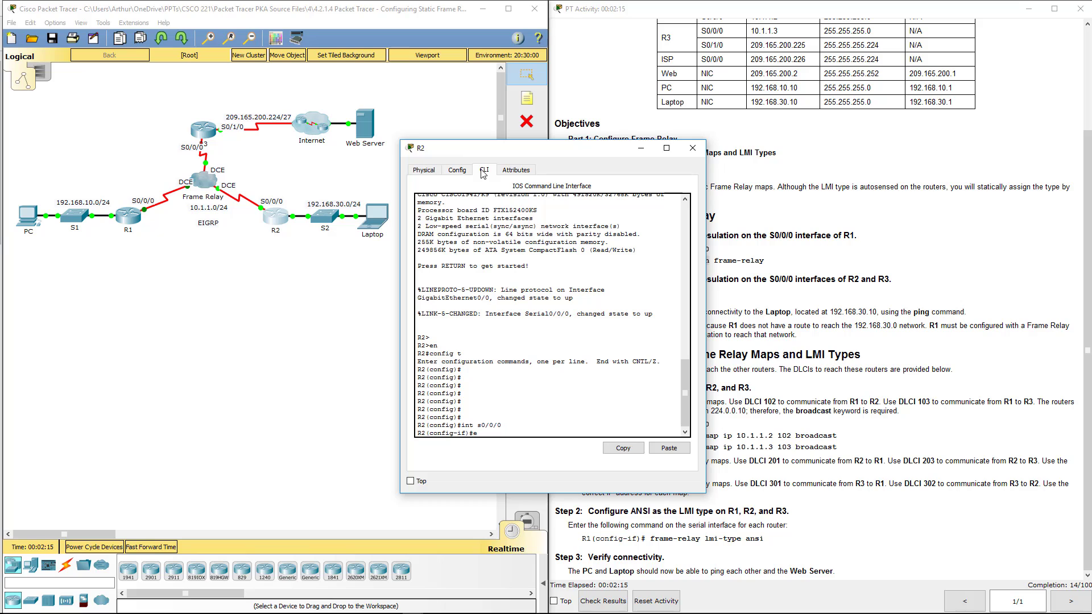
{"action": "type", "text": "ncap fra"}
{"action": "key", "text": "Tab"}
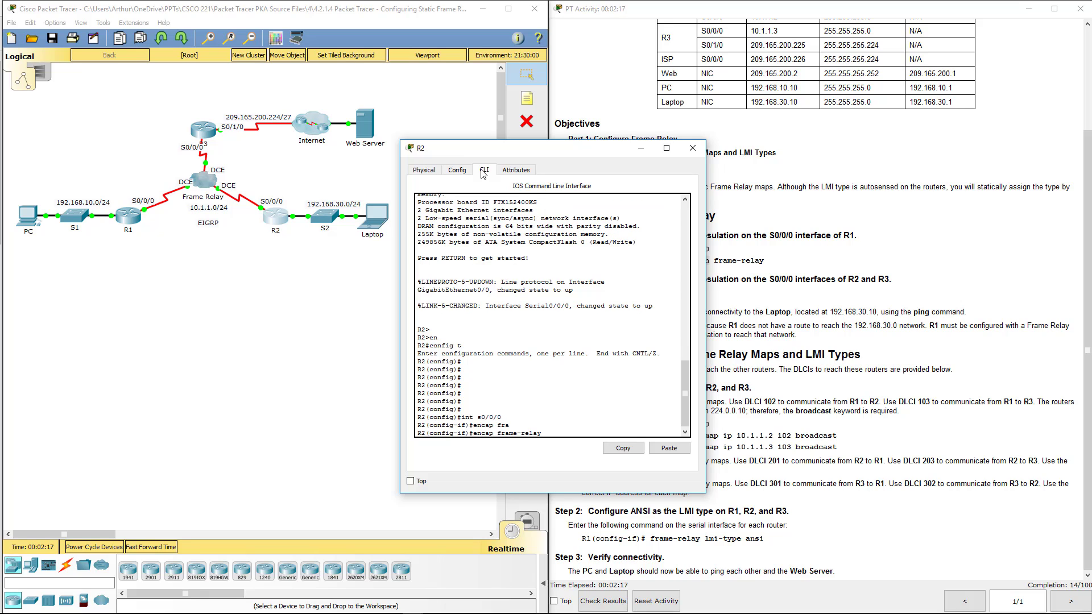
{"action": "key", "text": "Return"}
{"action": "type", "text": "no shu"}
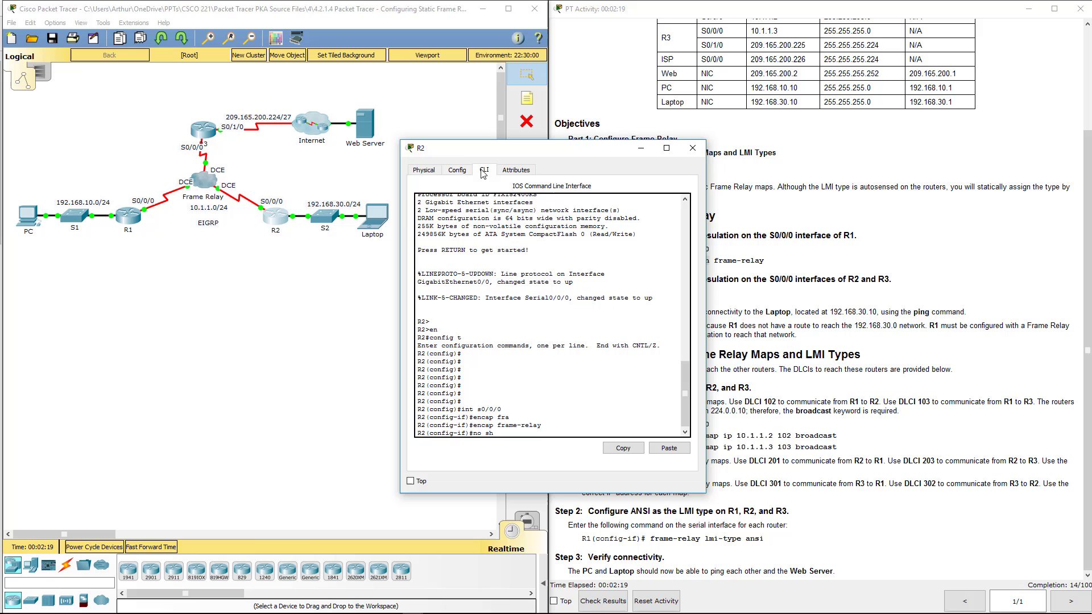
{"action": "key", "text": "Return"}
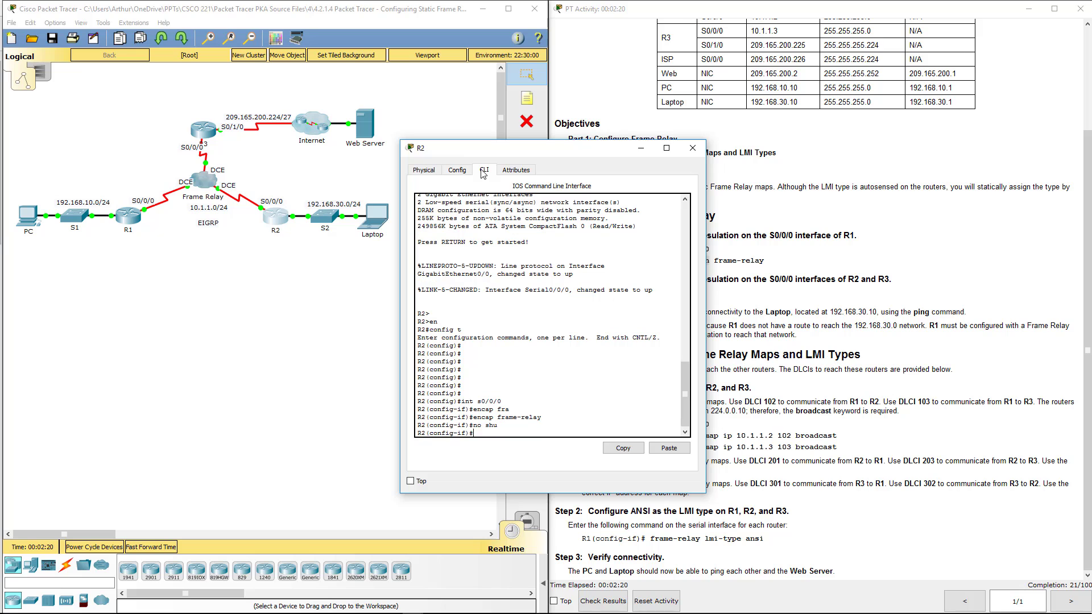
{"action": "left_click", "coordinate": [691, 148]}
{"action": "left_click_drag", "start_coordinate": [582, 242], "coordinate": [699, 250]}
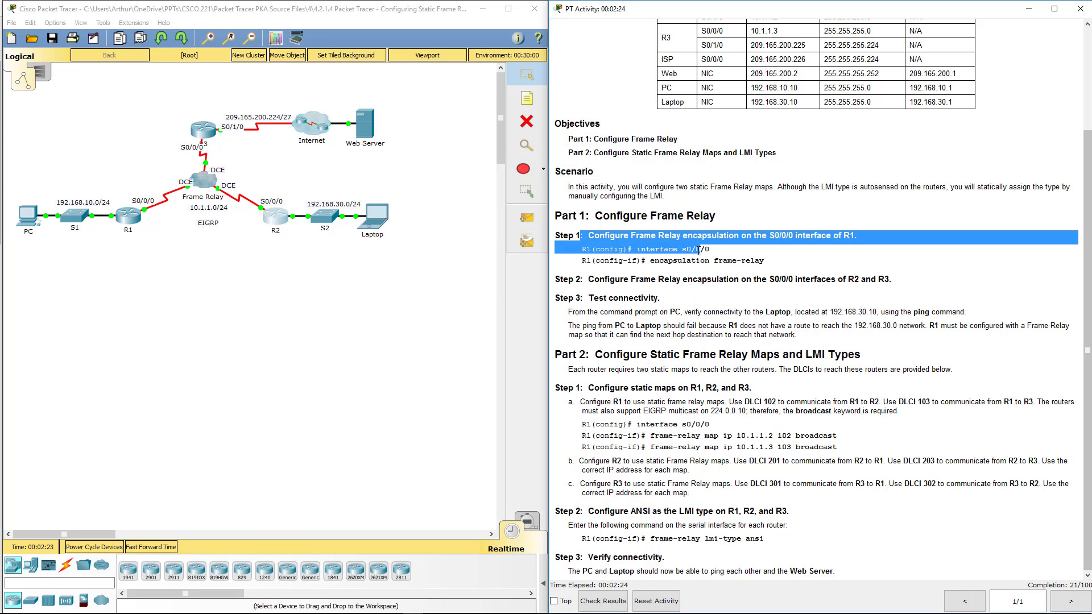
From the PC's Command Prompt, ping the Laptop at 192.168.30.10 and see it fail, then close the PC.
{"action": "left_click", "coordinate": [643, 274]}
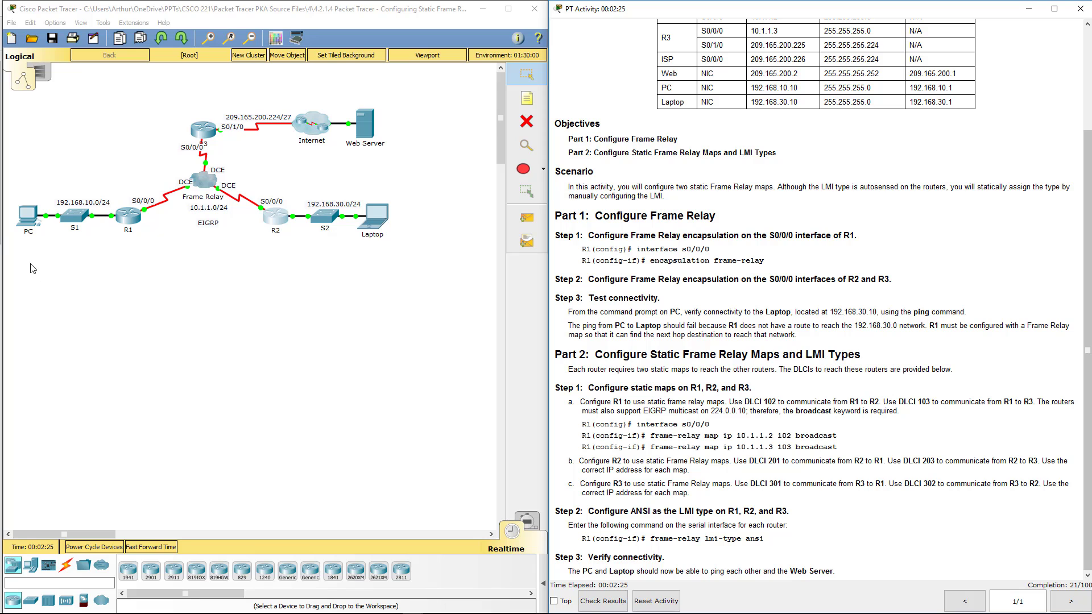
{"action": "left_click", "coordinate": [35, 225]}
{"action": "left_click", "coordinate": [401, 139]}
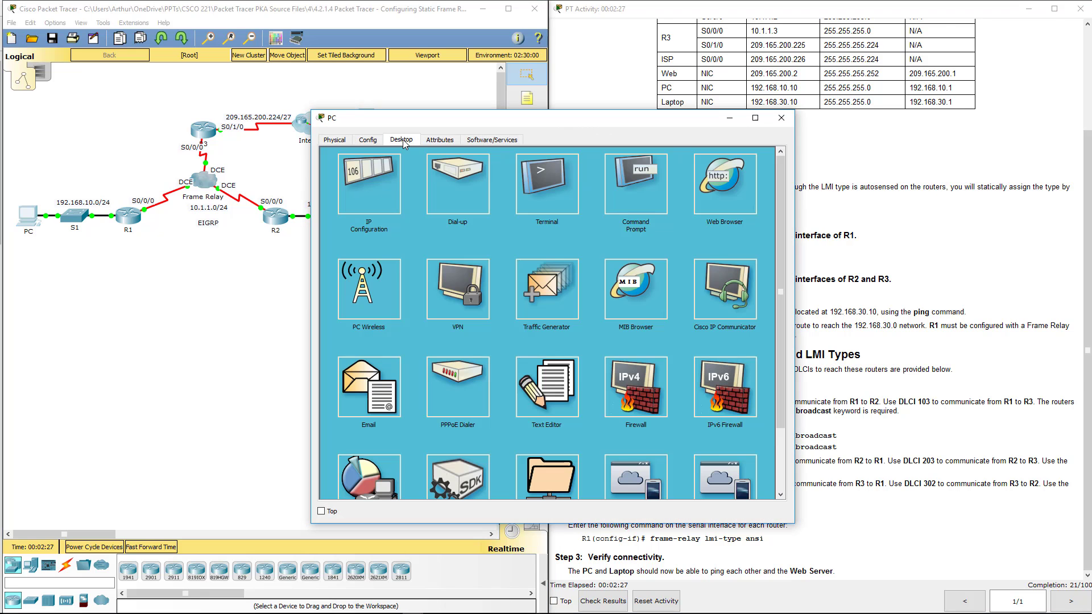
{"action": "left_click", "coordinate": [609, 186]}
{"action": "left_click_drag", "start_coordinate": [638, 123], "coordinate": [384, 235]}
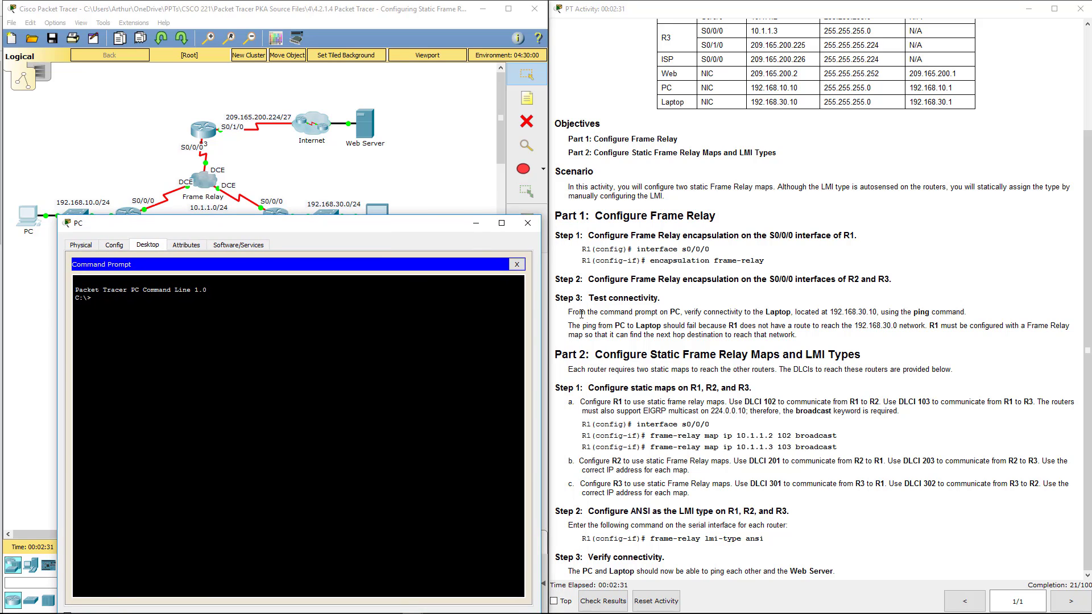
{"action": "type", "text": "ping 192.168.30.10"}
{"action": "key", "text": "Return"}
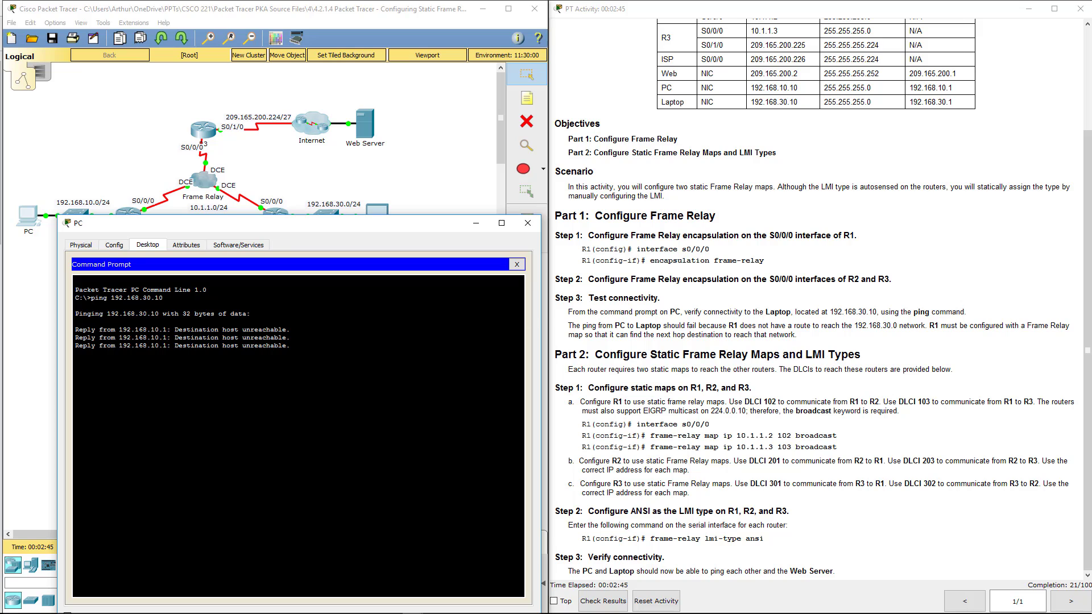
{"action": "left_click", "coordinate": [533, 226]}
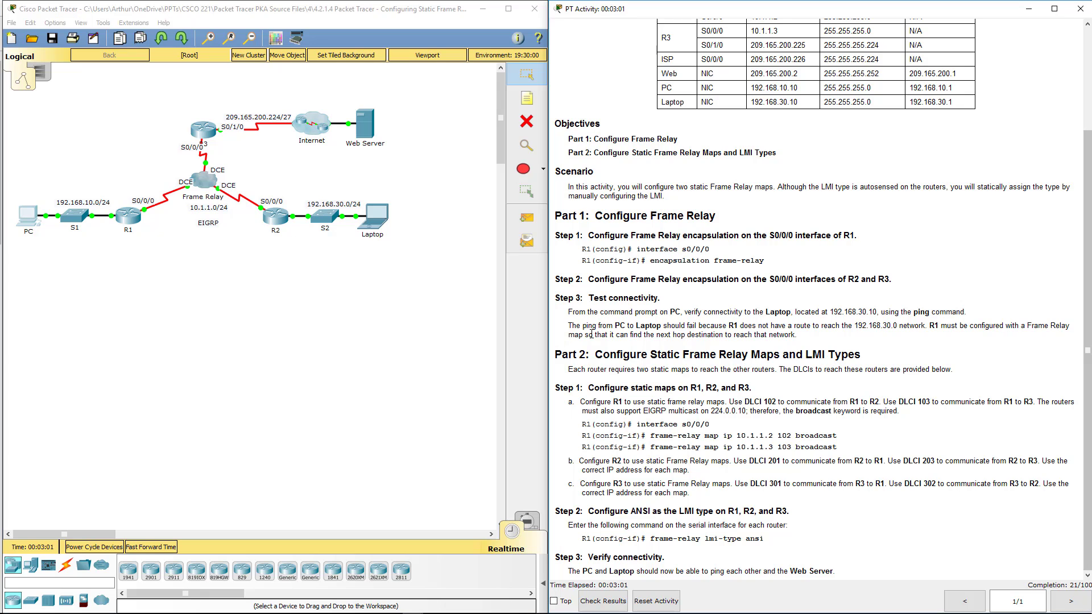
On R1's S0/0/0, add 'frame-relay map ip 10.1.1.2 102 broadcast'.
{"action": "left_click_drag", "start_coordinate": [572, 340], "coordinate": [794, 344]}
{"action": "left_click", "coordinate": [351, 424]}
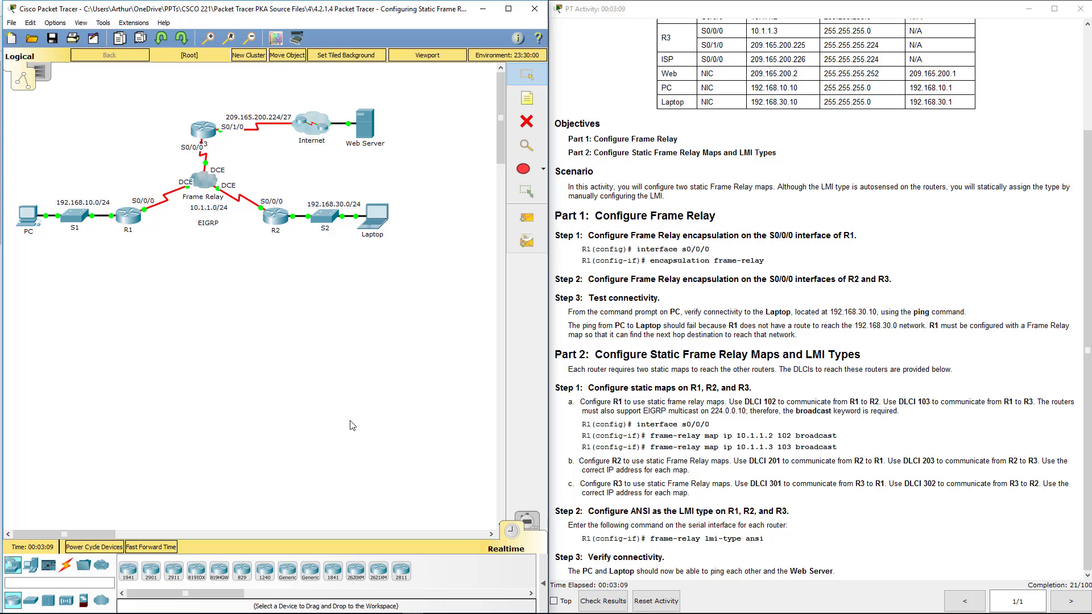
{"action": "left_click", "coordinate": [130, 217]}
{"action": "left_click_drag", "start_coordinate": [563, 157], "coordinate": [367, 169]}
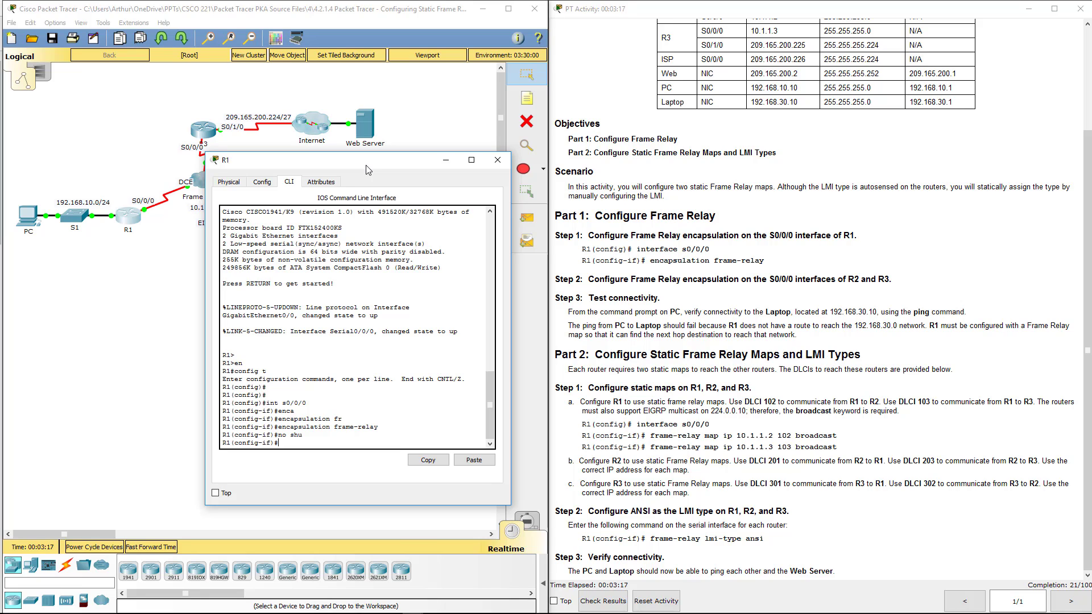
{"action": "key", "text": "Tab"}
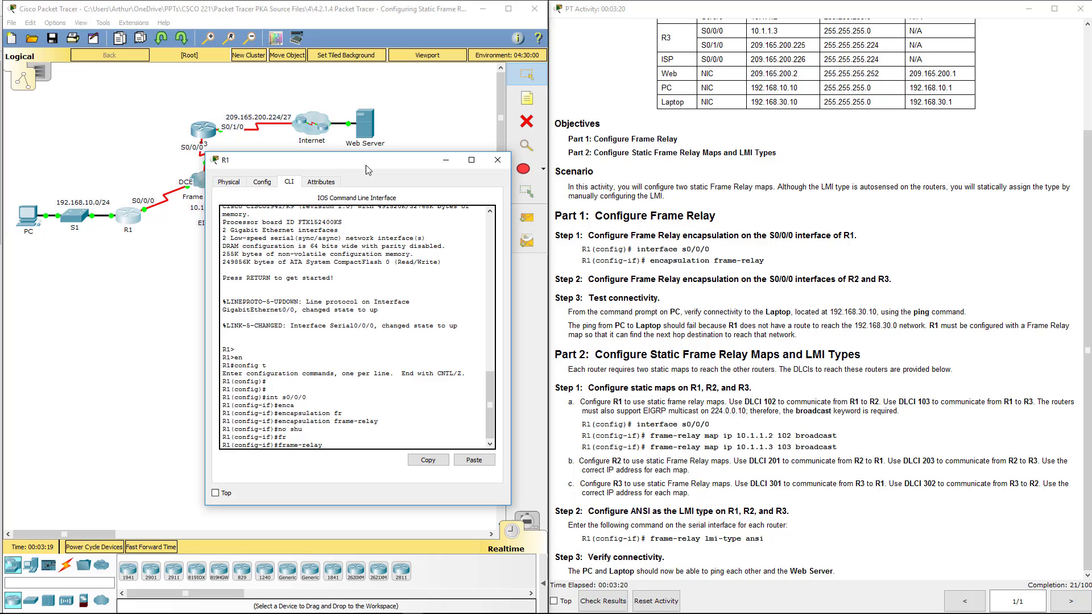
{"action": "type", "text": "map ip 10.1.1.2 102 br"}
{"action": "key", "text": "Tab"}
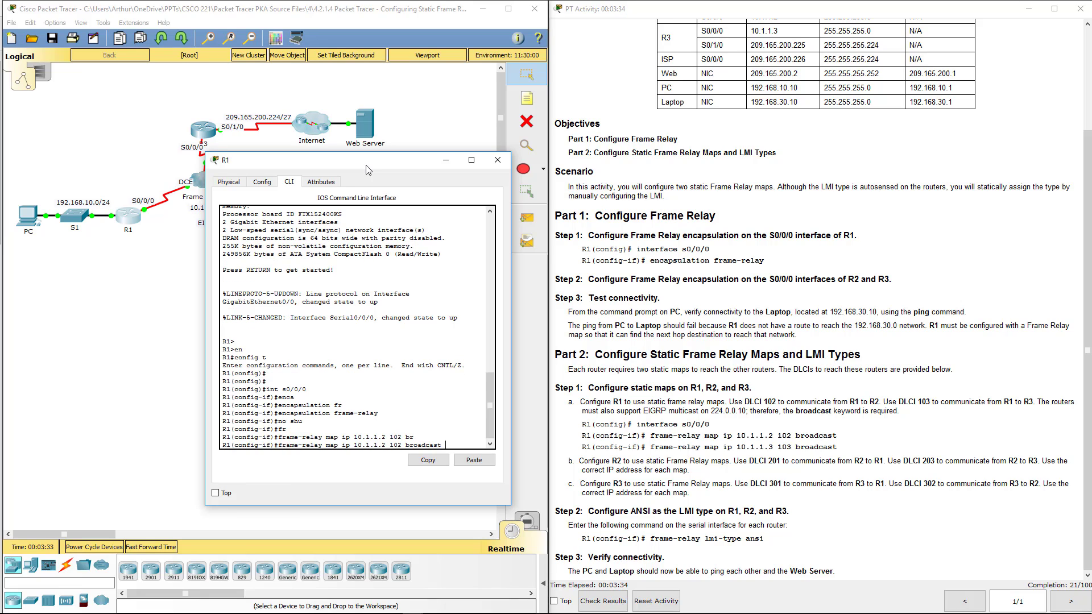
{"action": "key", "text": "Return"}
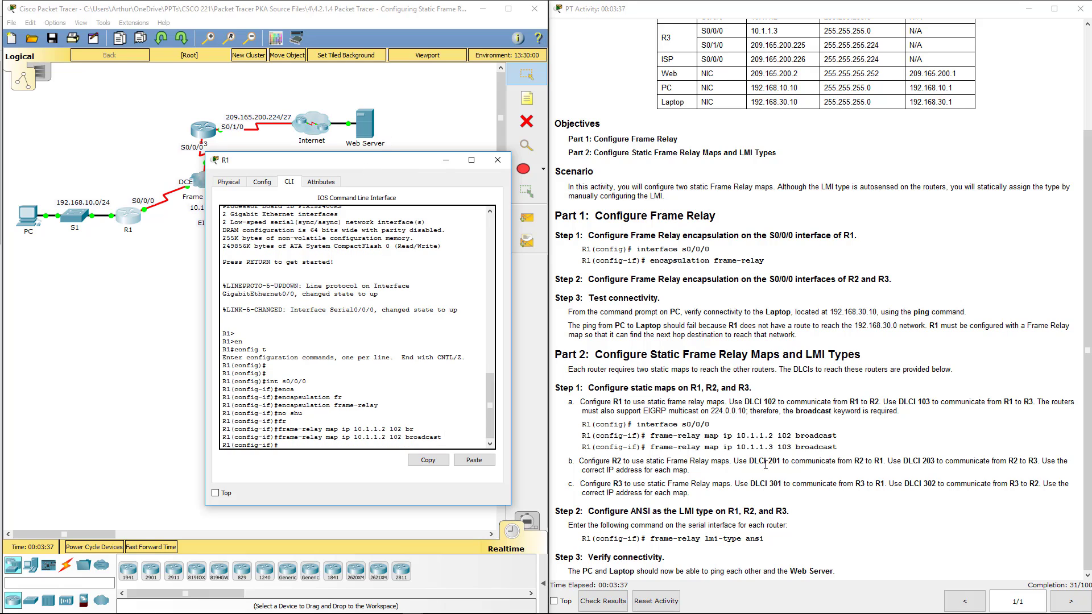
Check the entered map against R2's 10.1.1.2 address and DLCI 102 in the instructions.
{"action": "left_click_drag", "start_coordinate": [737, 435], "coordinate": [777, 436]}
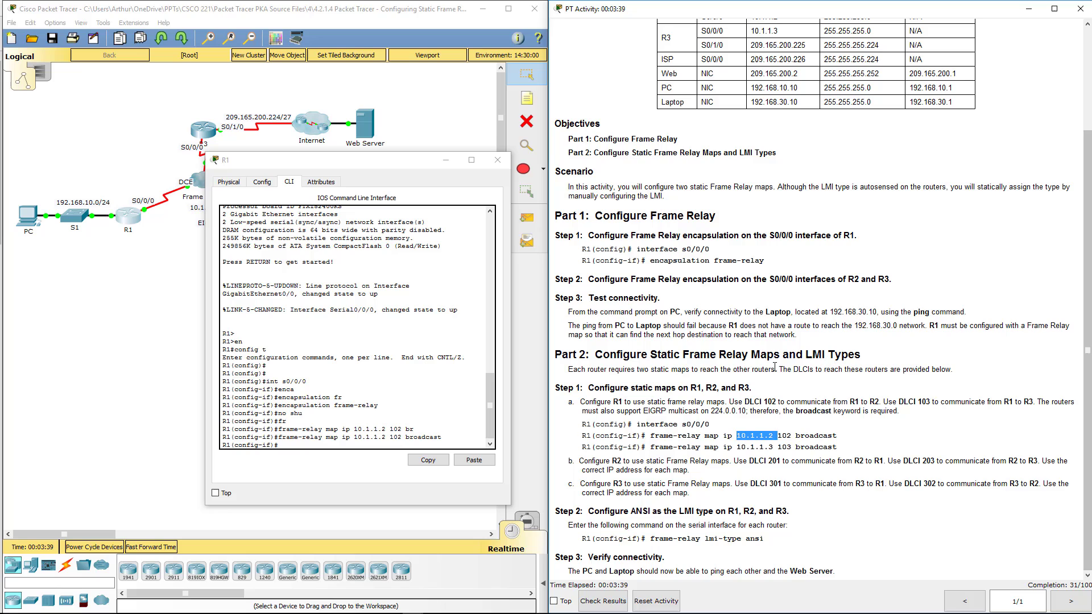
{"action": "scroll", "coordinate": [756, 256], "scroll_direction": "up", "scroll_amount": 1}
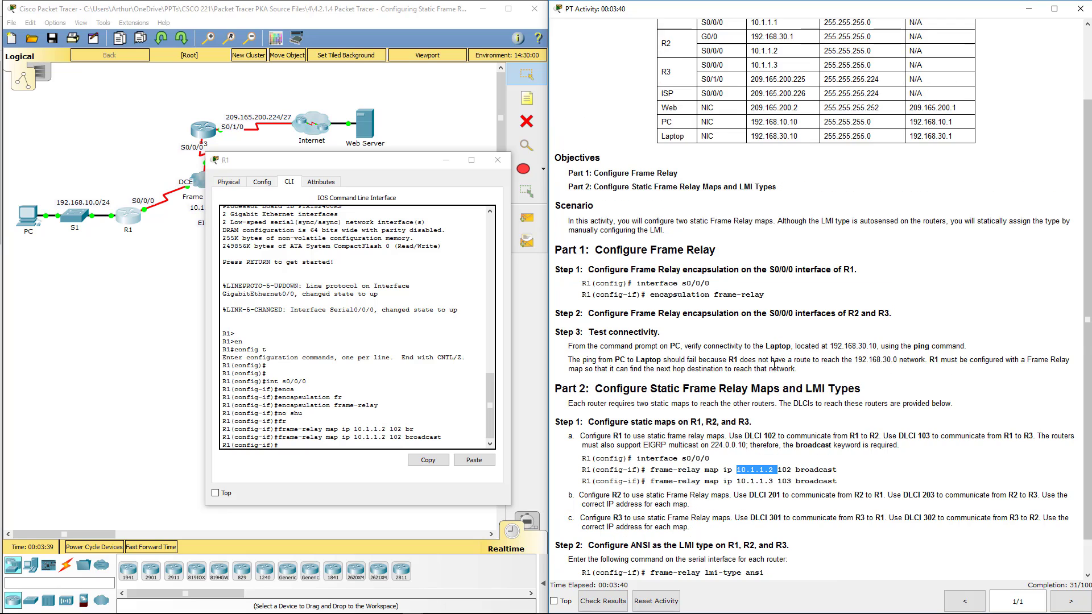
{"action": "left_click", "coordinate": [753, 51]}
{"action": "left_click_drag", "start_coordinate": [753, 50], "coordinate": [779, 51]}
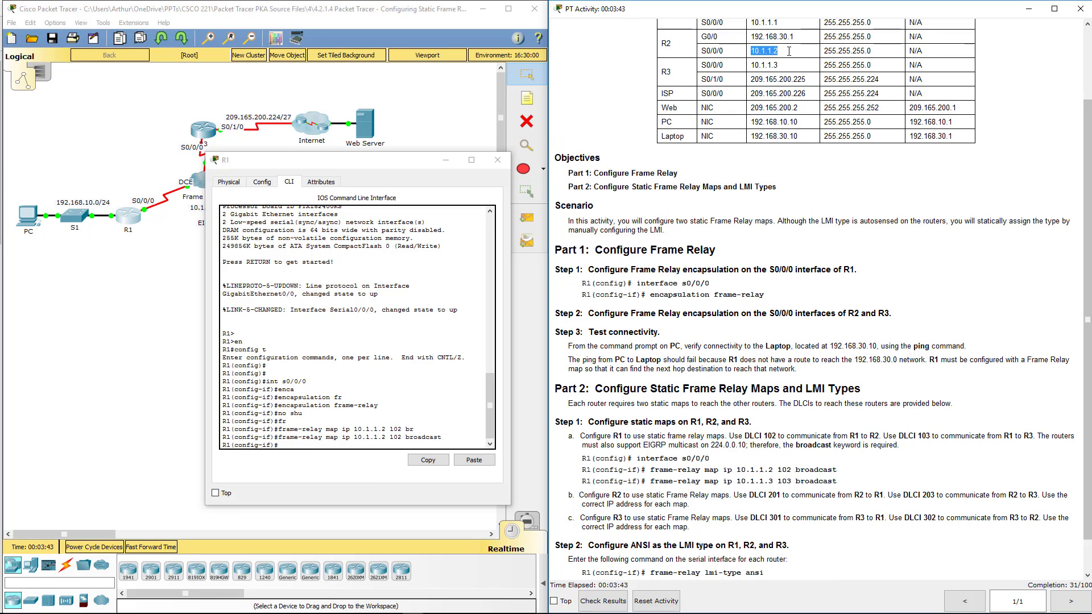
{"action": "scroll", "coordinate": [784, 59], "scroll_direction": "down", "scroll_amount": 1}
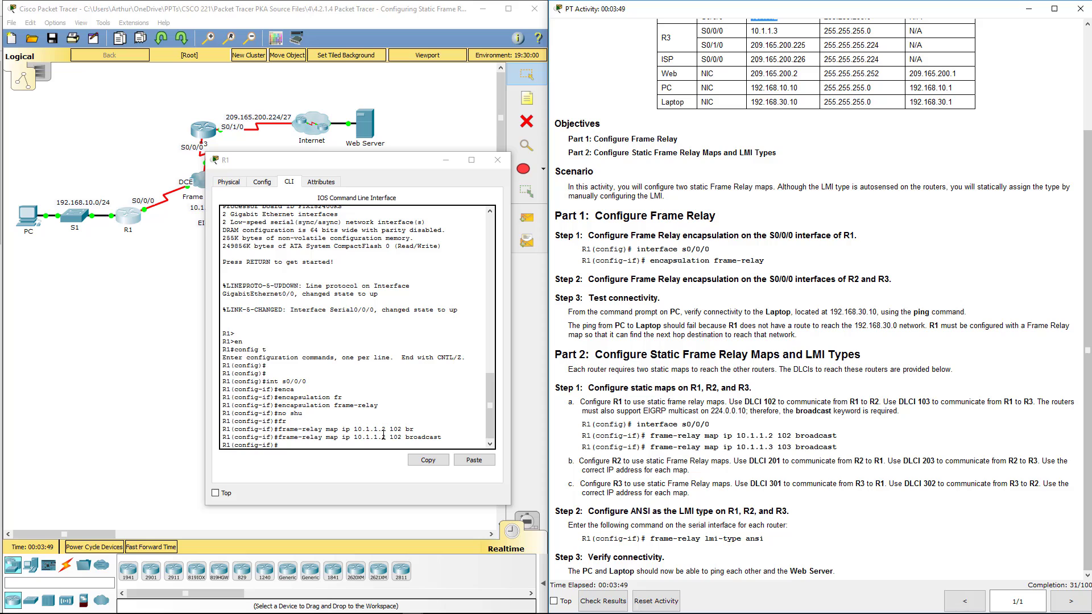
{"action": "left_click_drag", "start_coordinate": [390, 436], "coordinate": [402, 438]}
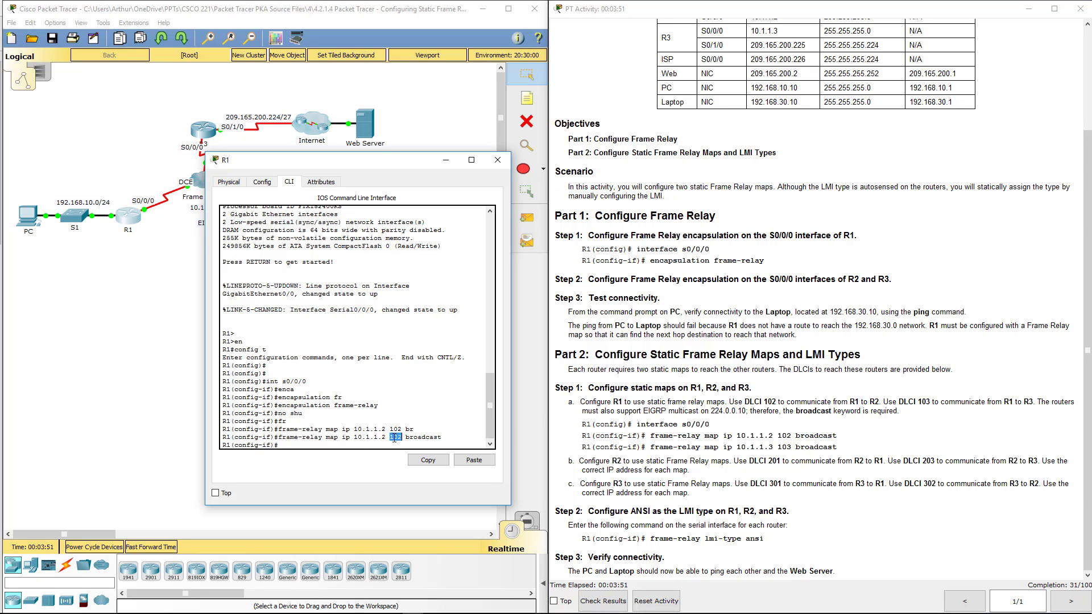
{"action": "left_click", "coordinate": [336, 444]}
Add 'frame-relay map ip 10.1.1.3 103 broadcast' on R1 and compare with the example commands.
{"action": "key", "text": "Up"}
{"action": "key", "text": "BackSpace"}
{"action": "key", "text": "BackSpace"}
{"action": "key", "text": "BackSpace"}
{"action": "key", "text": "BackSpace"}
{"action": "key", "text": "BackSpace"}
{"action": "key", "text": "BackSpace"}
{"action": "key", "text": "BackSpace"}
{"action": "key", "text": "BackSpace"}
{"action": "key", "text": "BackSpace"}
{"action": "key", "text": "BackSpace"}
{"action": "key", "text": "BackSpace"}
{"action": "key", "text": "BackSpace"}
{"action": "key", "text": "BackSpace"}
{"action": "key", "text": "BackSpace"}
{"action": "key", "text": "BackSpace"}
{"action": "key", "text": "BackSpace"}
{"action": "key", "text": "BackSpace"}
{"action": "type", "text": "10.1.1.3 103 br"}
{"action": "key", "text": "Tab"}
{"action": "key", "text": "Return"}
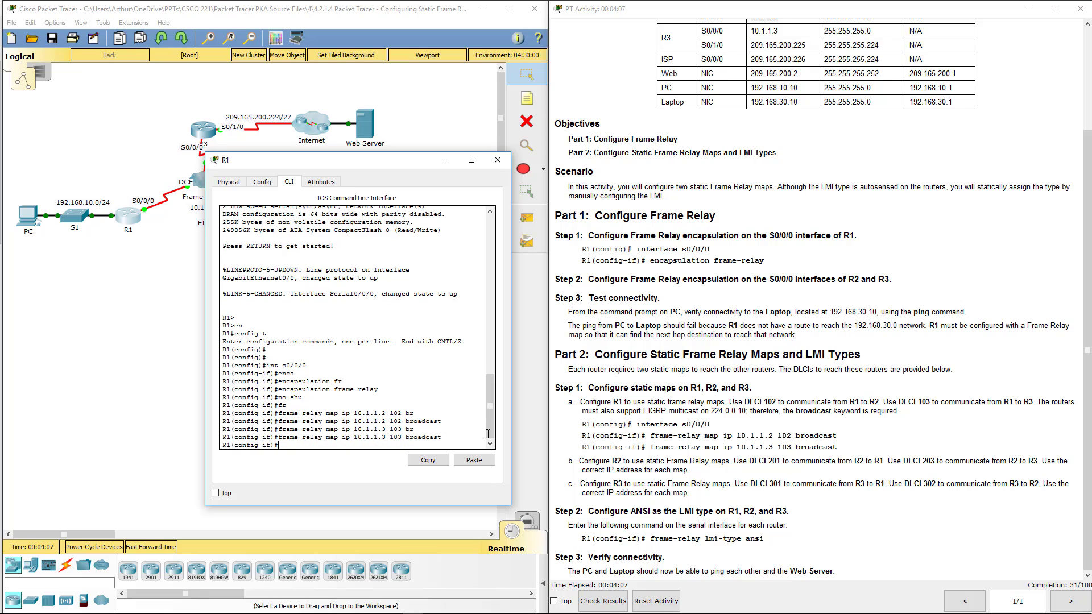
{"action": "left_click", "coordinate": [644, 422]}
{"action": "left_click_drag", "start_coordinate": [625, 424], "coordinate": [716, 424]}
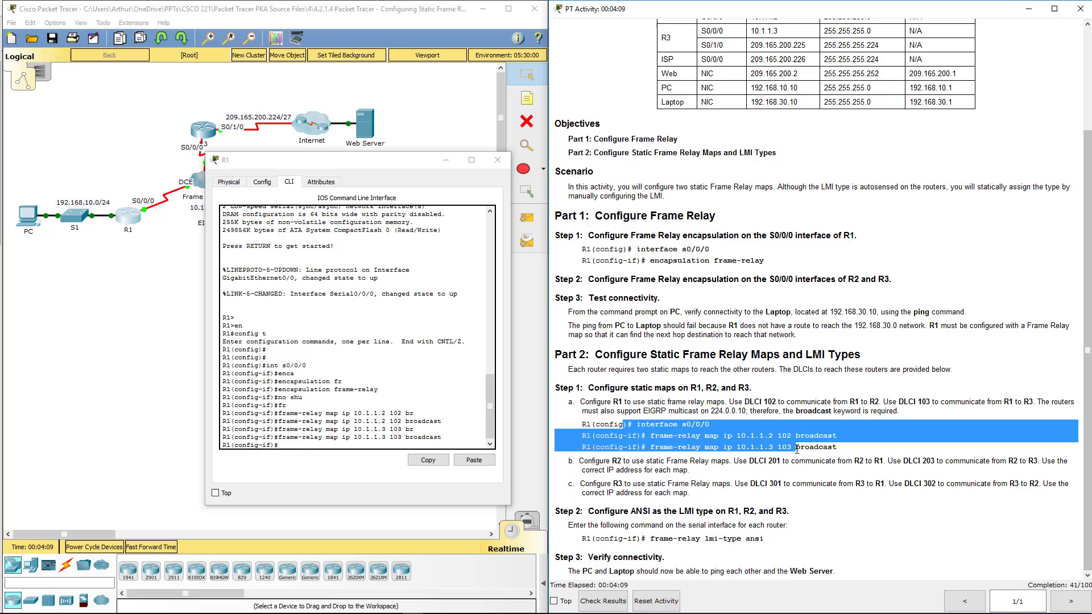
{"action": "left_click", "coordinate": [784, 407]}
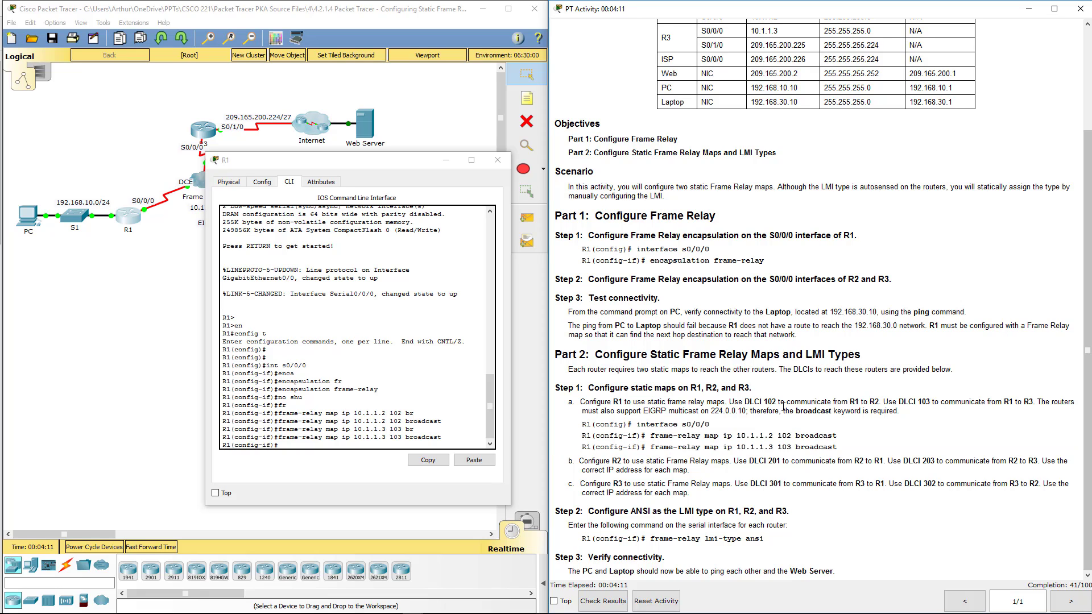
Read step 1a–c's DLCI map requirements for R1, R2 and R3, then close R1's window.
{"action": "double_click", "coordinate": [808, 412]}
{"action": "left_click", "coordinate": [646, 411]}
{"action": "left_click_drag", "start_coordinate": [581, 402], "coordinate": [869, 402]}
{"action": "left_click_drag", "start_coordinate": [750, 401], "coordinate": [1029, 406]}
{"action": "left_click", "coordinate": [901, 399]}
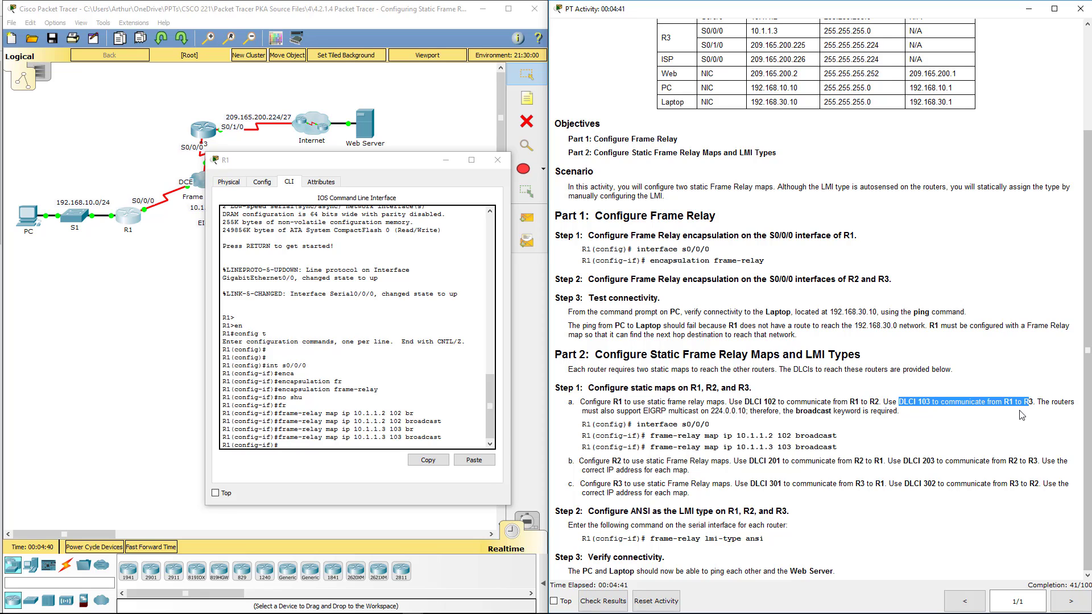
{"action": "left_click_drag", "start_coordinate": [881, 483], "coordinate": [782, 465]}
{"action": "left_click", "coordinate": [641, 465]}
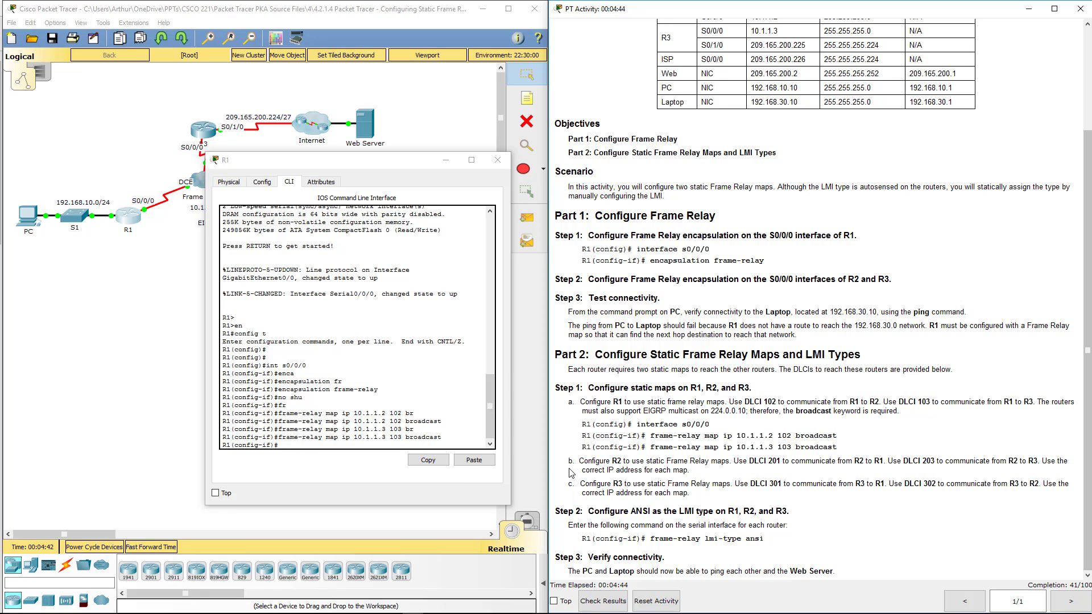
{"action": "left_click_drag", "start_coordinate": [571, 461], "coordinate": [737, 493]}
{"action": "left_click", "coordinate": [737, 496]}
{"action": "left_click", "coordinate": [497, 161]}
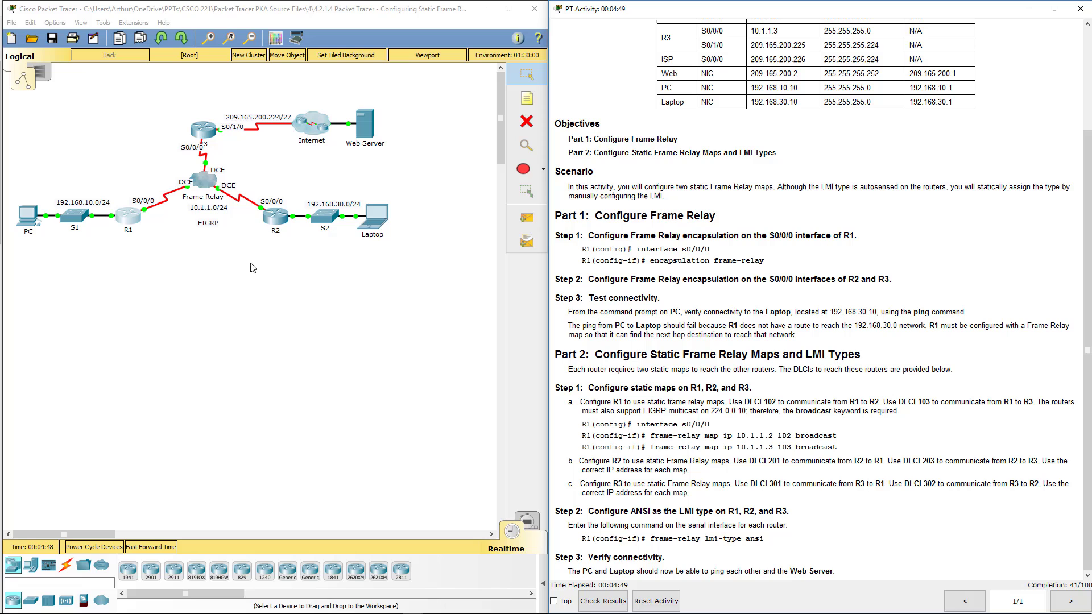
On R3, add 'frame-relay map ip 10.1.1.1 301 broadcast'.
{"action": "left_click", "coordinate": [215, 129]}
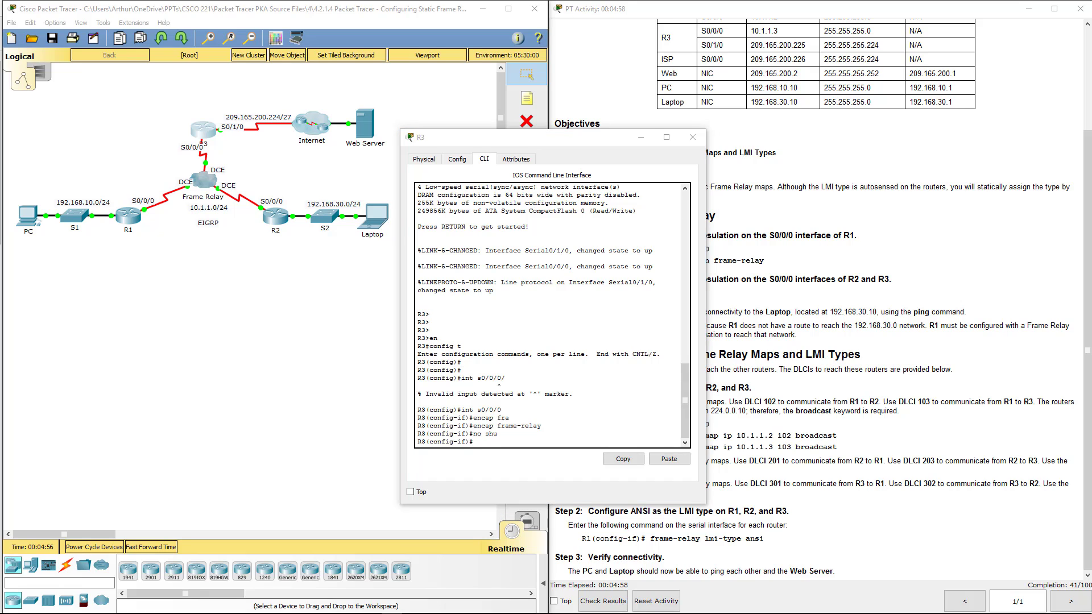
{"action": "left_click", "coordinate": [527, 442]}
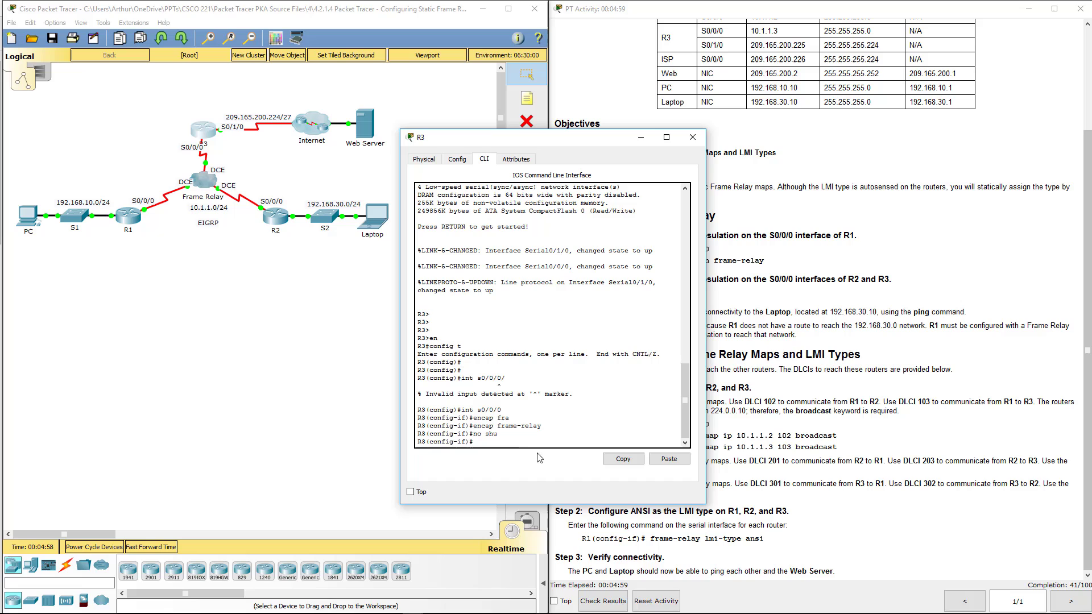
{"action": "type", "text": "f"}
{"action": "type", "text": "r"}
{"action": "key", "text": "Tab"}
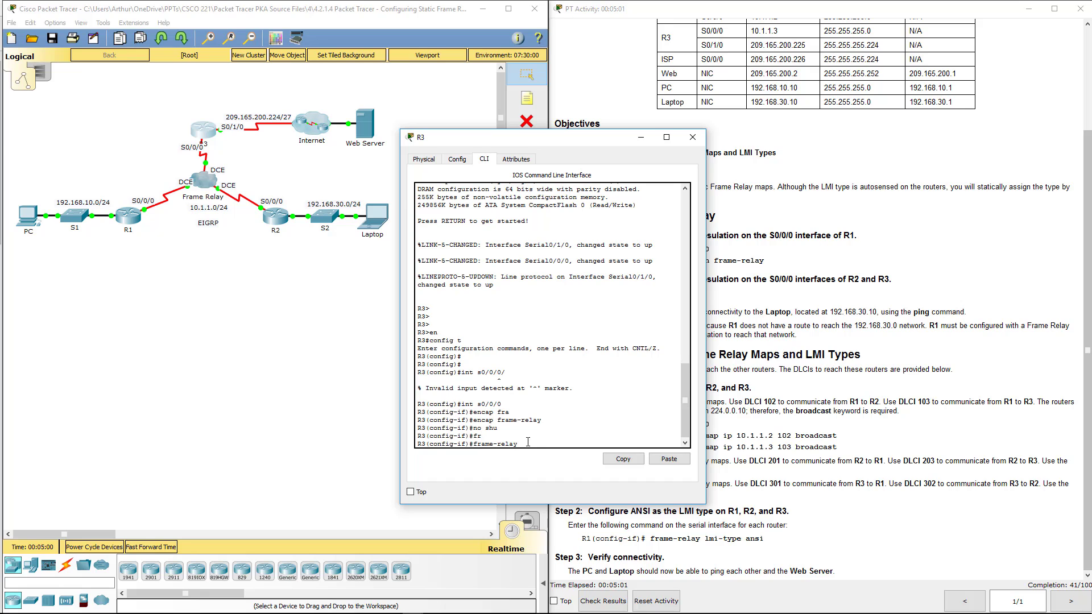
{"action": "type", "text": "map ip 10.1.1.1 301"}
{"action": "key", "text": "BackSpace"}
{"action": "key", "text": "BackSpace"}
{"action": "type", "text": "301 br"}
{"action": "key", "text": "Tab"}
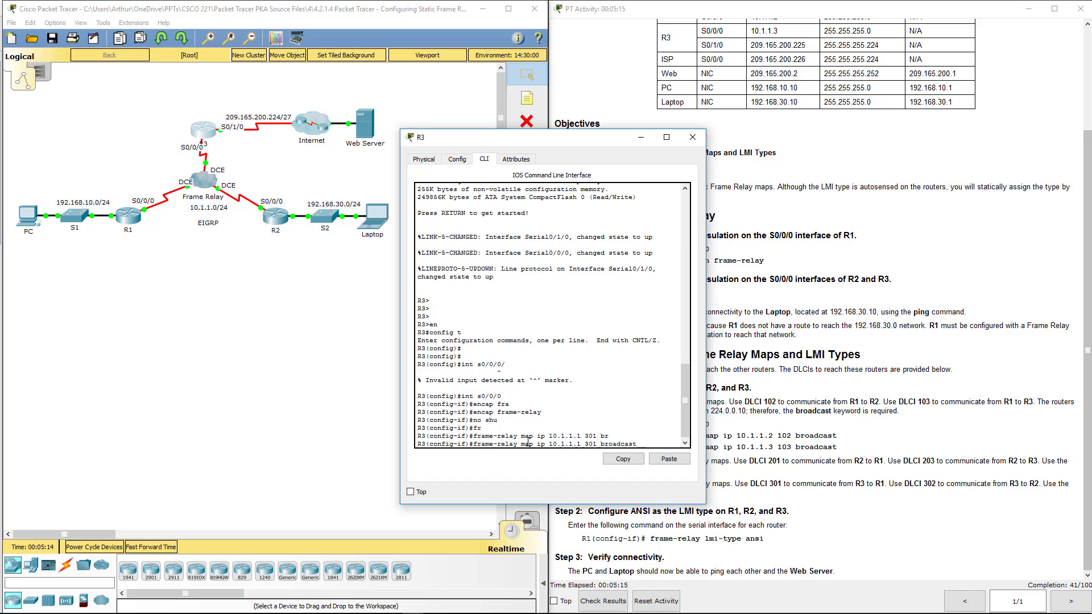
{"action": "key", "text": "Return"}
Add 'frame-relay map ip 10.1.1.2 302 broadcast' on R3 and close its window.
{"action": "key", "text": "Up"}
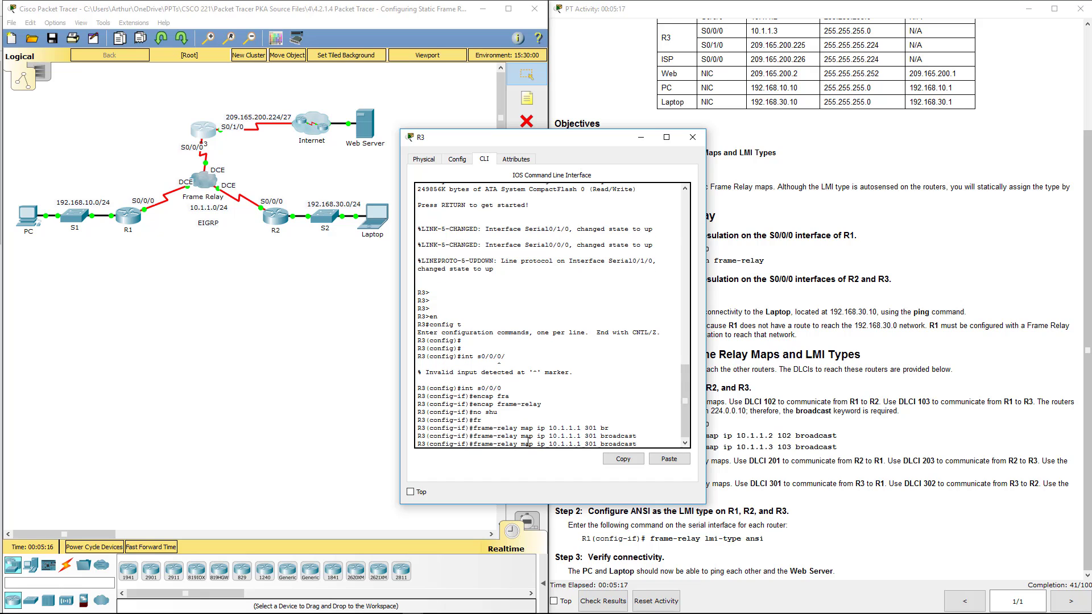
{"action": "key", "text": "BackSpace"}
{"action": "key", "text": "BackSpace"}
{"action": "key", "text": "BackSpace"}
{"action": "key", "text": "BackSpace"}
{"action": "key", "text": "BackSpace"}
{"action": "key", "text": "BackSpace"}
{"action": "key", "text": "BackSpace"}
{"action": "key", "text": "BackSpace"}
{"action": "key", "text": "BackSpace"}
{"action": "key", "text": "BackSpace"}
{"action": "key", "text": "BackSpace"}
{"action": "key", "text": "BackSpace"}
{"action": "key", "text": "BackSpace"}
{"action": "key", "text": "BackSpace"}
{"action": "key", "text": "BackSpace"}
{"action": "type", "text": "2 302 r"}
{"action": "key", "text": "Tab"}
{"action": "type", "text": "br"}
{"action": "key", "text": "Return"}
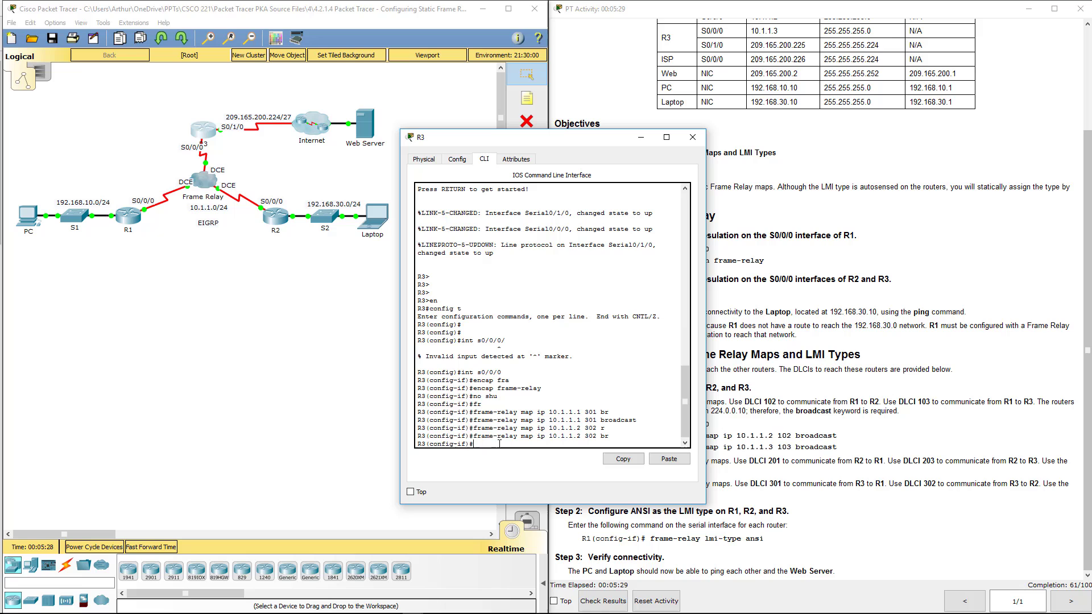
{"action": "left_click", "coordinate": [691, 138]}
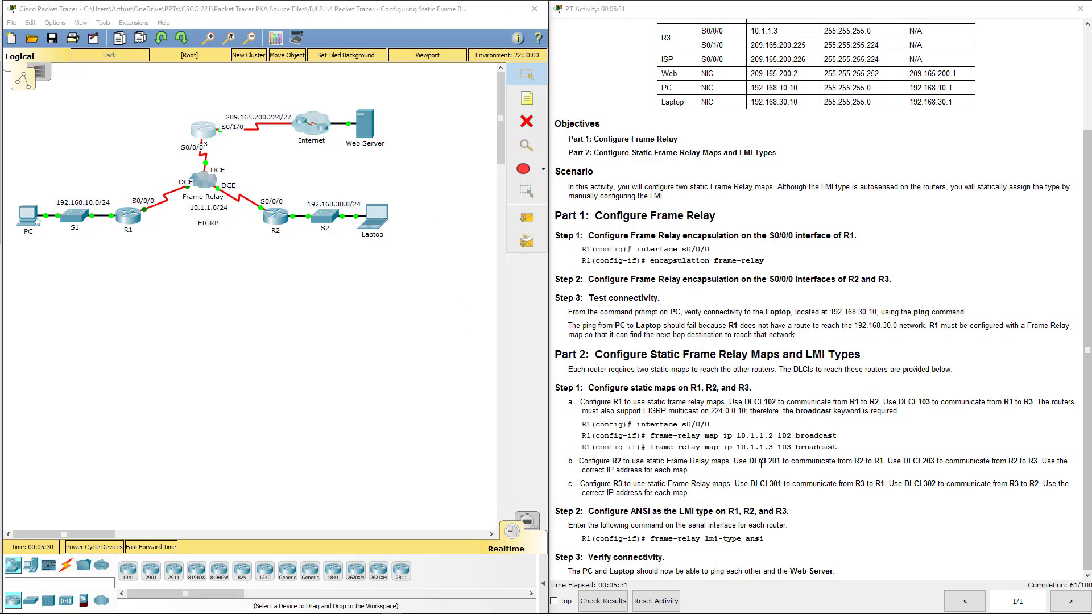
On R2, add 'frame-relay map ip 10.1.1.1 201 broadcast'.
{"action": "left_click_drag", "start_coordinate": [661, 493], "coordinate": [736, 489]}
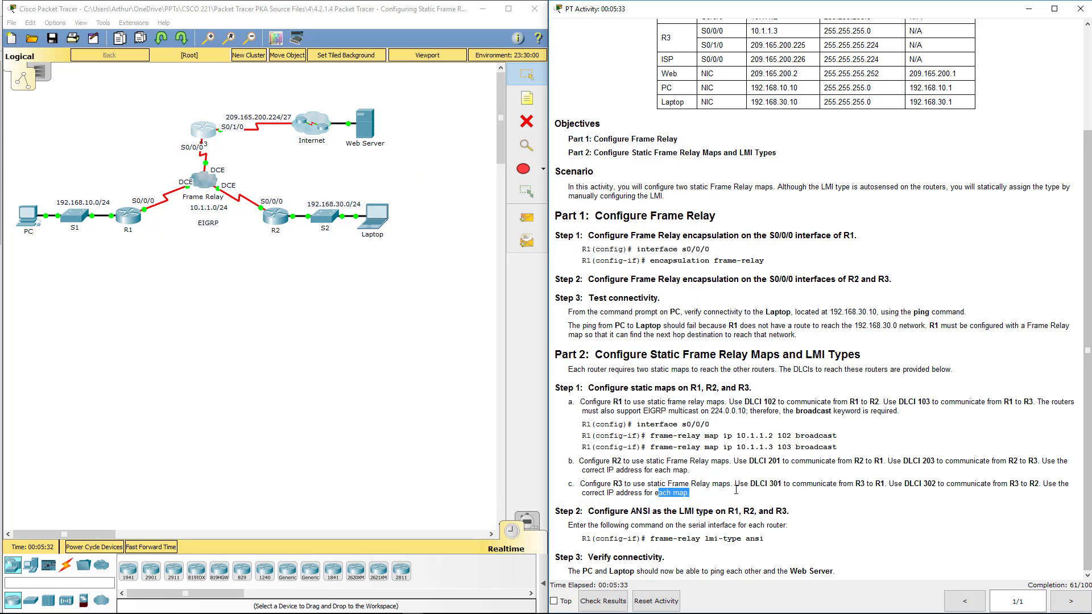
{"action": "left_click", "coordinate": [270, 217]}
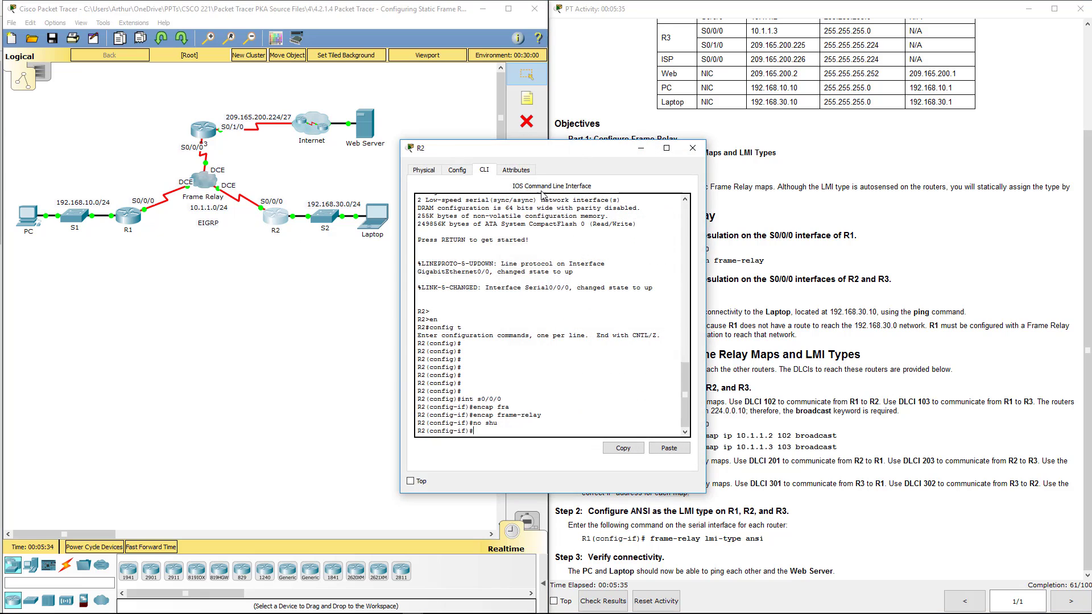
{"action": "key", "text": "Return"}
{"action": "key", "text": "Return"}
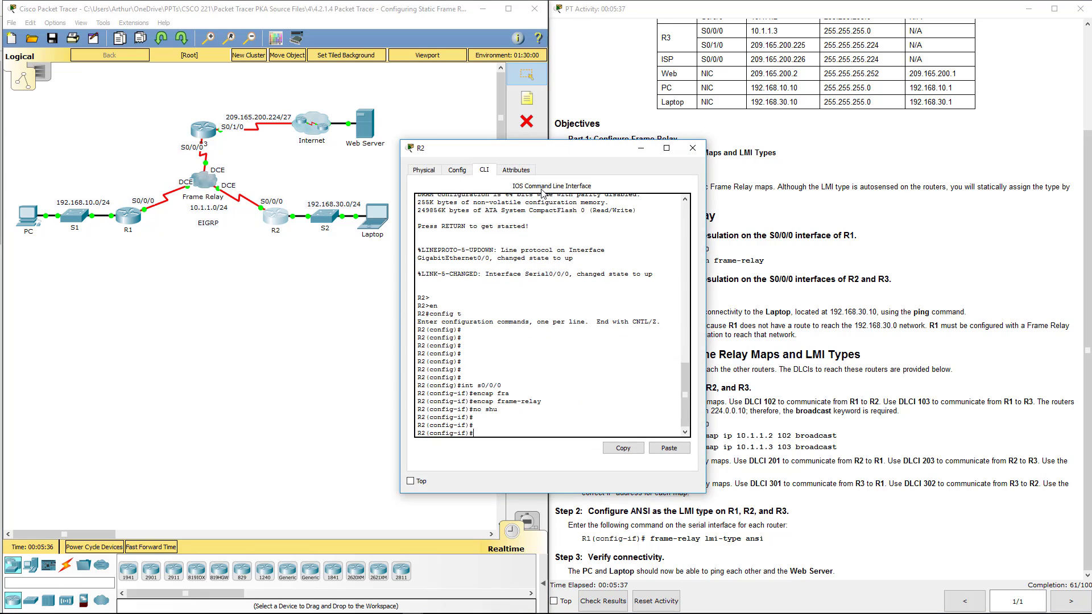
{"action": "type", "text": "fram"}
{"action": "key", "text": "Tab"}
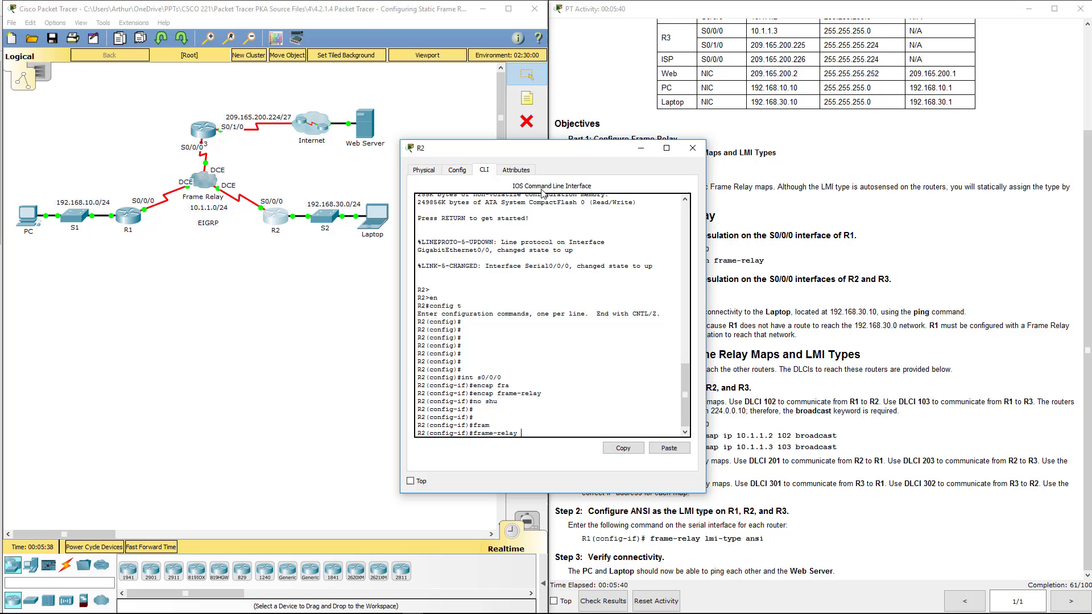
{"action": "type", "text": "map ip"}
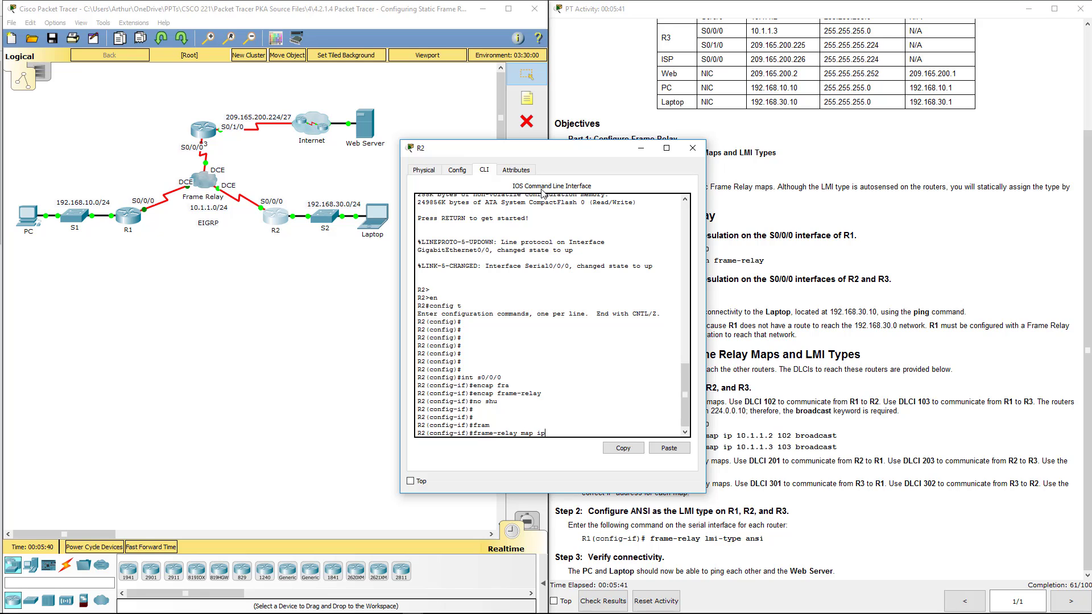
{"action": "type", "text": " 10.1.1.1 201 br"}
{"action": "key", "text": "Tab"}
Add 'frame-relay map ip 10.1.1.3 203 broadcast' on R2 and close its window.
{"action": "key", "text": "BackSpace"}
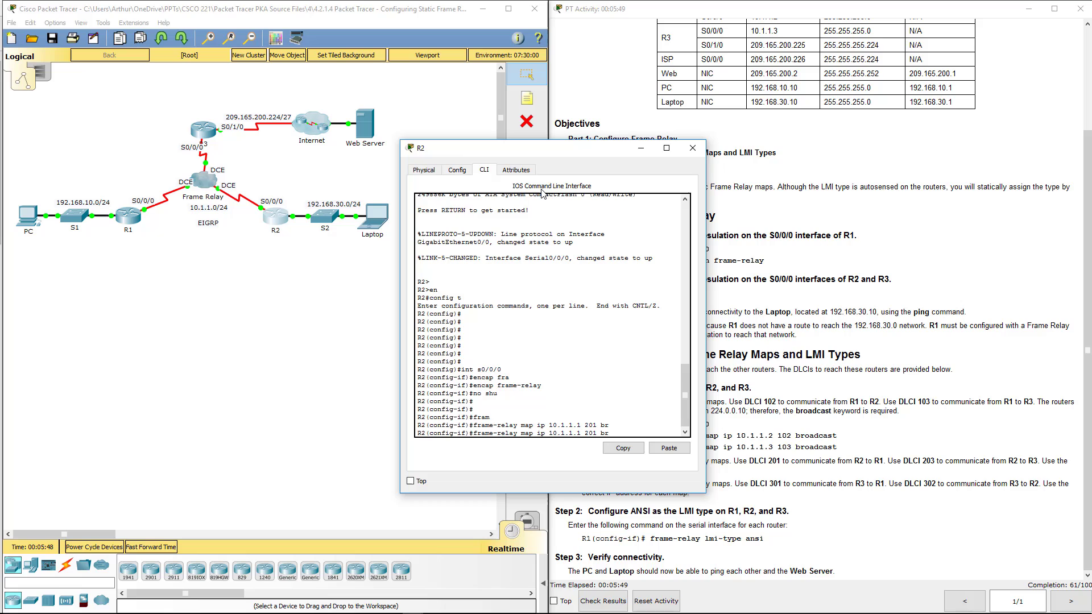
{"action": "key", "text": "BackSpace"}
{"action": "key", "text": "BackSpace"}
{"action": "key", "text": "BackSpace"}
{"action": "type", "text": "203 br"}
{"action": "key", "text": "Return"}
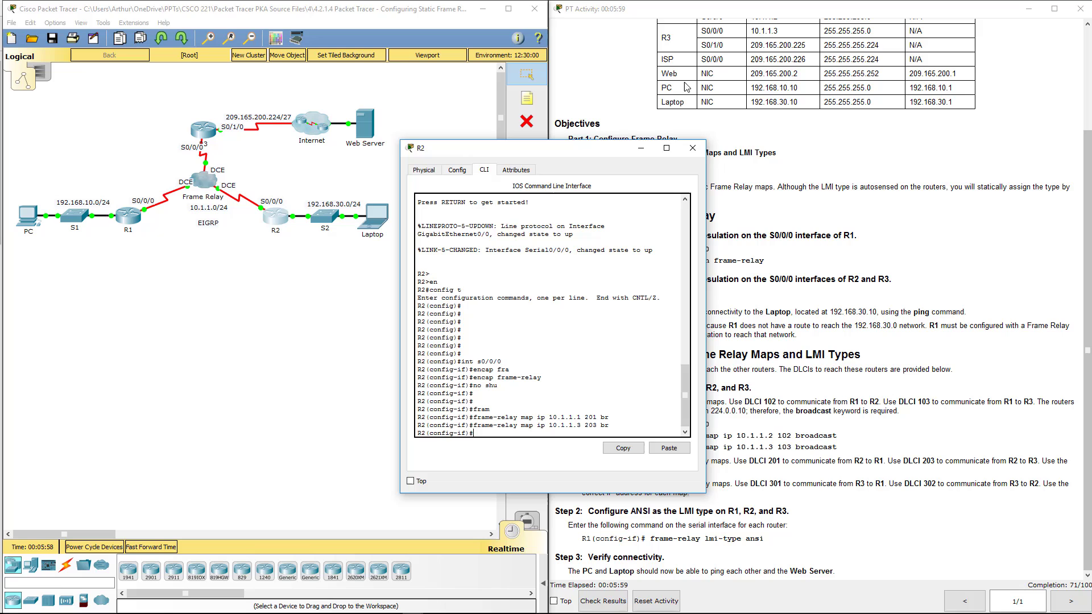
{"action": "left_click", "coordinate": [693, 148]}
Copy 'frame-relay lmi-type ansi' from the instructions and apply it on R1.
{"action": "left_click_drag", "start_coordinate": [577, 369], "coordinate": [653, 396]}
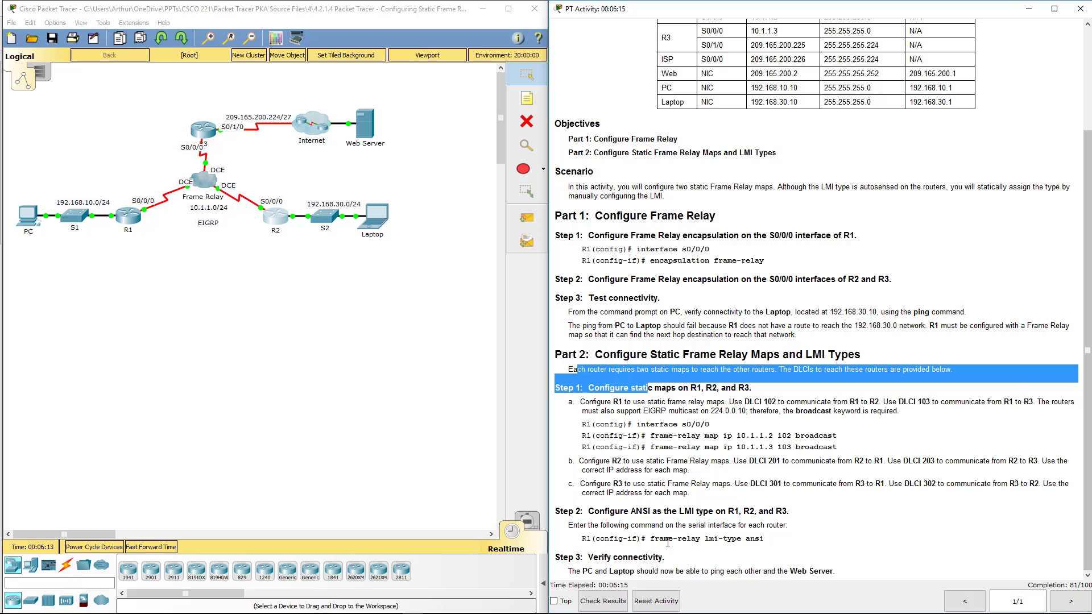
{"action": "left_click_drag", "start_coordinate": [650, 538], "coordinate": [768, 540]}
{"action": "key", "text": "ctrl+c"}
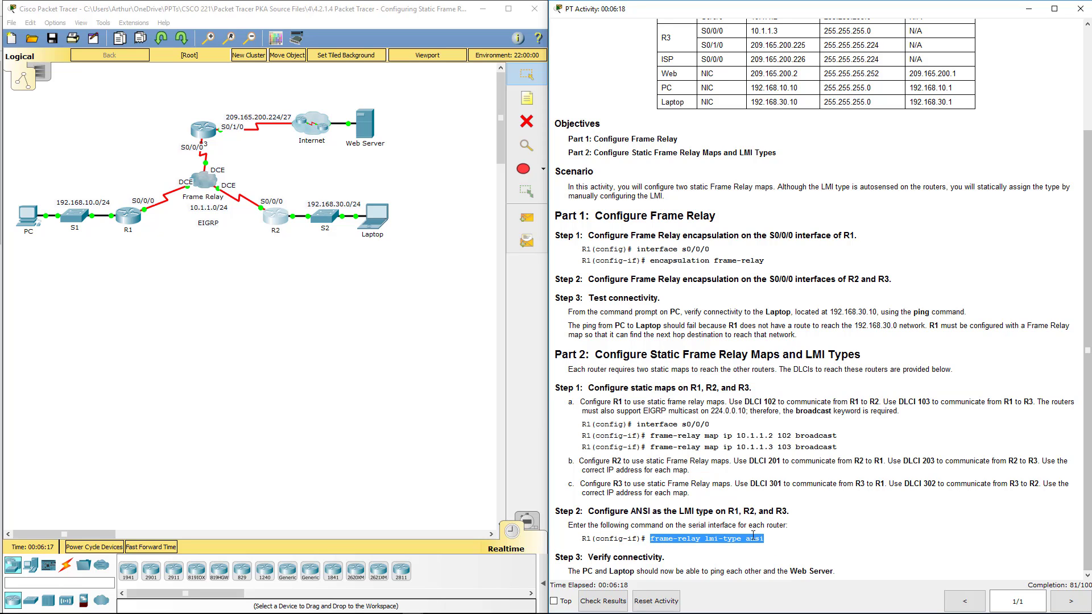
{"action": "left_click", "coordinate": [135, 222]}
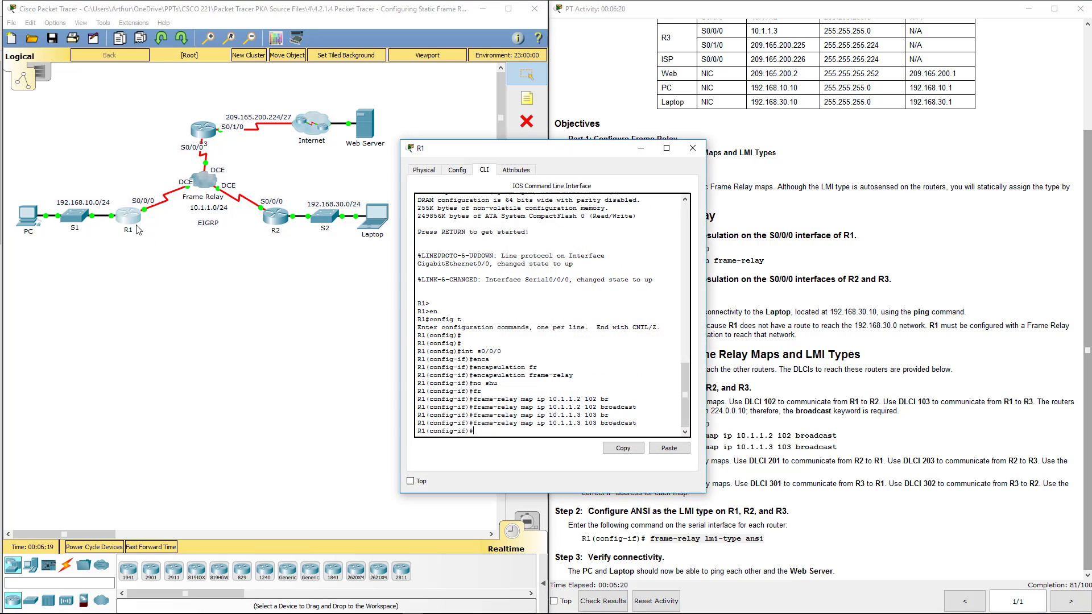
{"action": "left_click", "coordinate": [667, 449]}
{"action": "key", "text": "Return"}
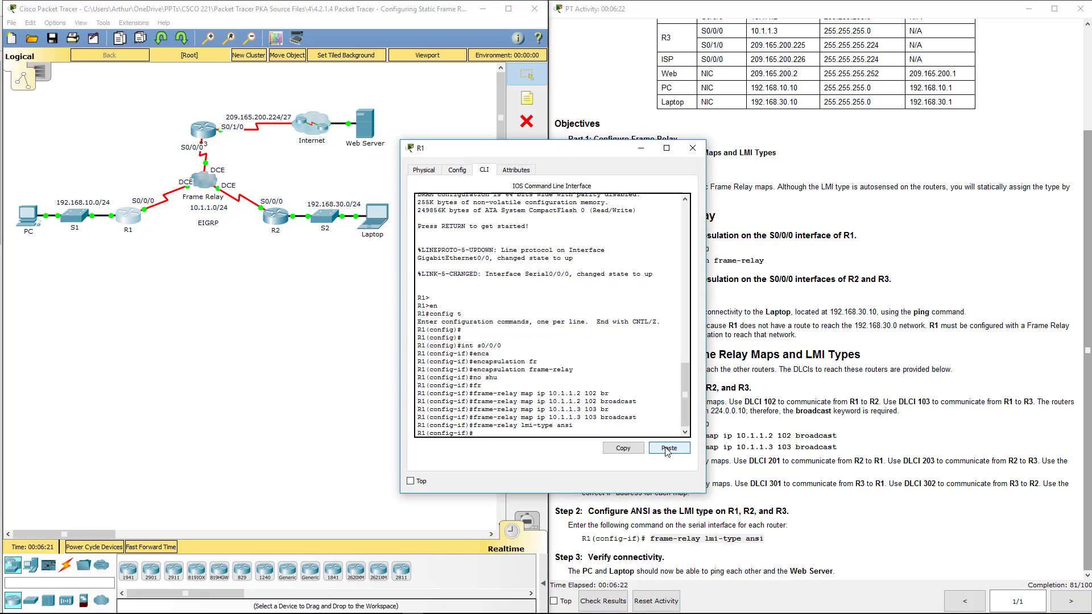
{"action": "left_click", "coordinate": [693, 148]}
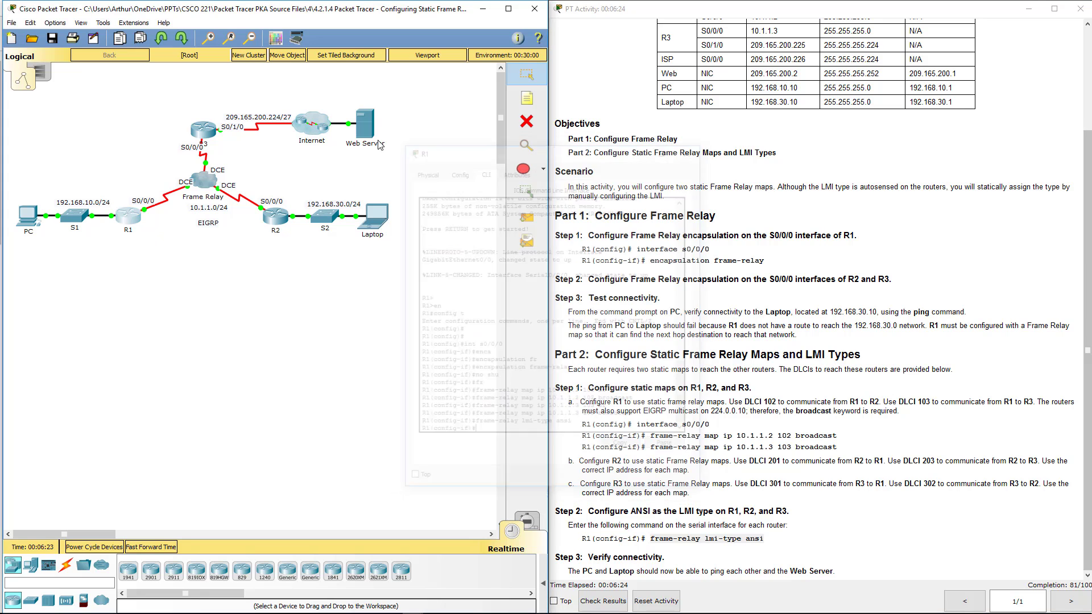
Paste and apply the ANSI LMI command on R3 and R2, closing each window.
{"action": "left_click", "coordinate": [216, 135]}
{"action": "left_click", "coordinate": [669, 458]}
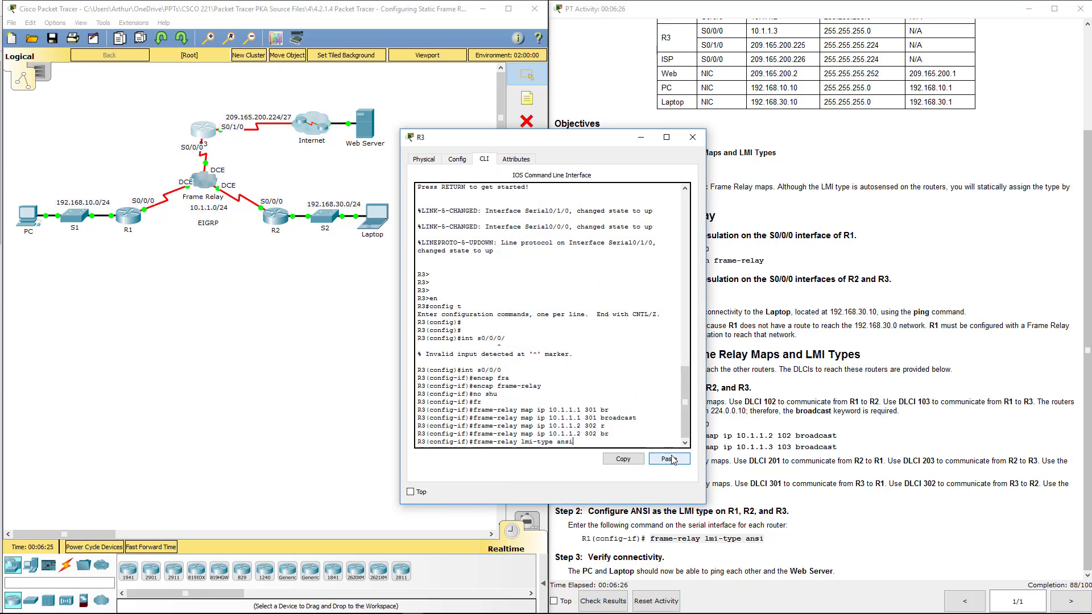
{"action": "key", "text": "Return"}
{"action": "left_click", "coordinate": [692, 137]}
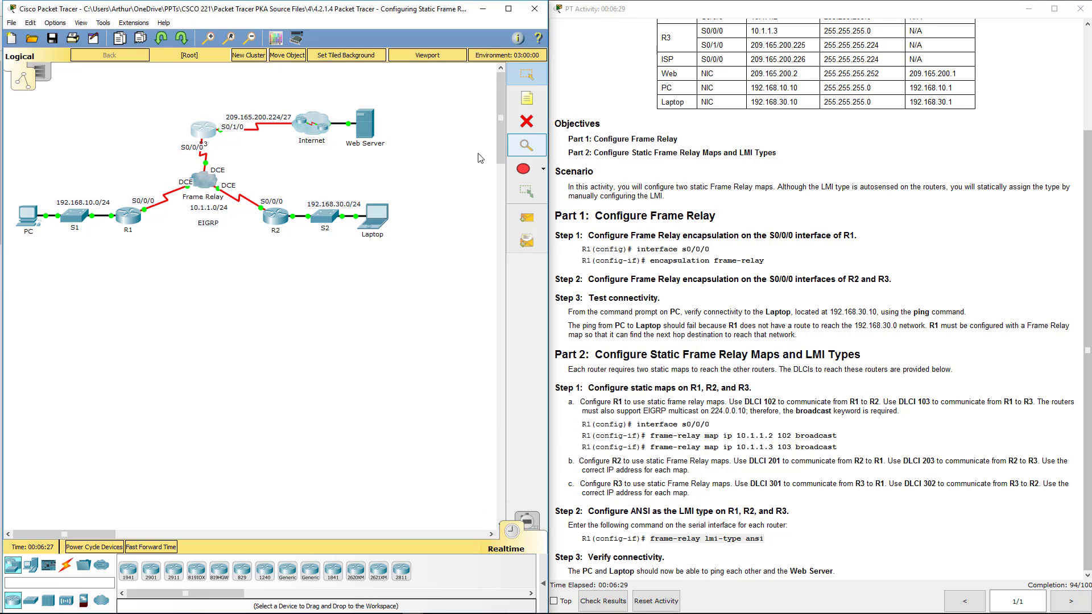
{"action": "left_click", "coordinate": [275, 219]}
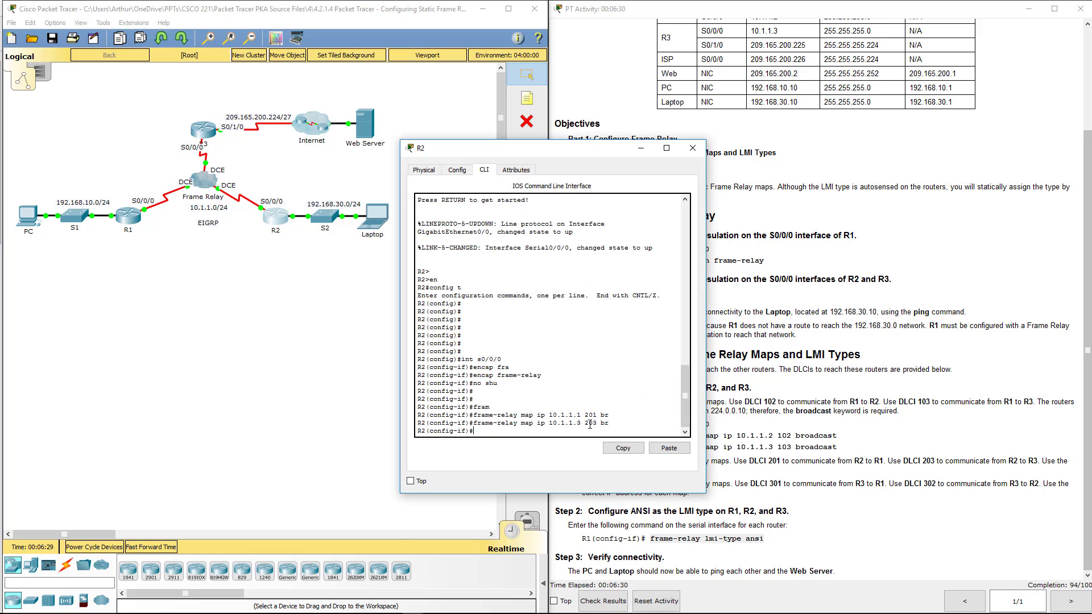
{"action": "left_click", "coordinate": [658, 447]}
{"action": "key", "text": "Return"}
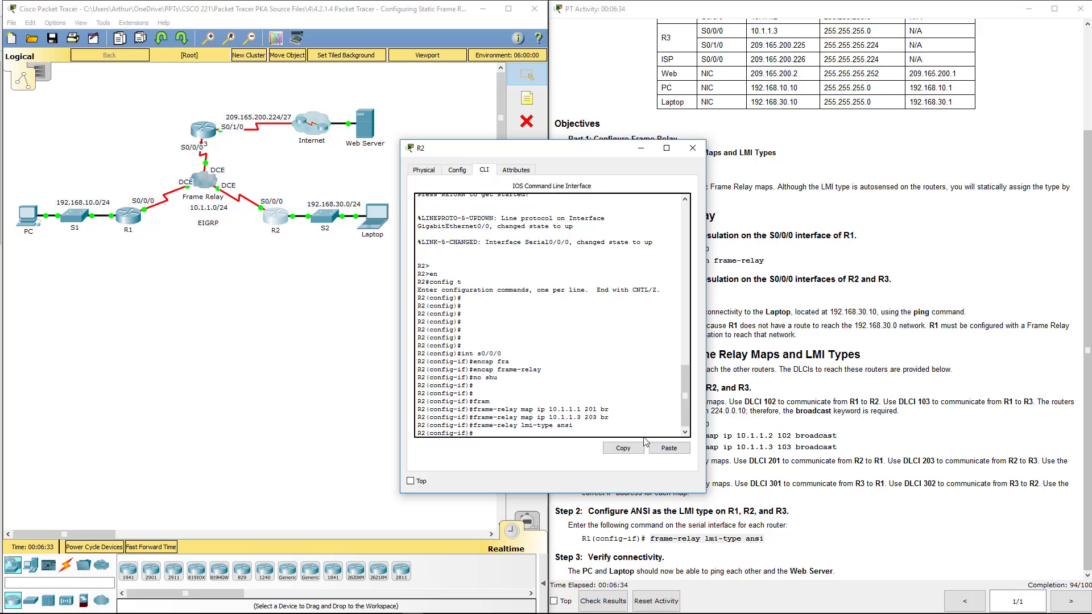
{"action": "left_click", "coordinate": [692, 148]}
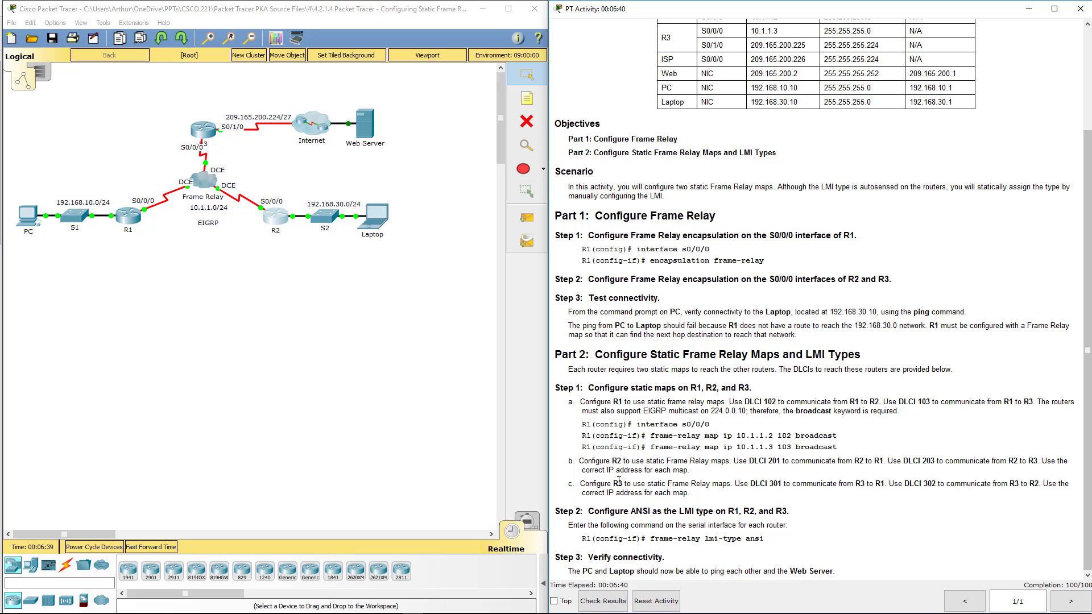
From the PC's Command Prompt, rerun the ping to the Laptop at 192.168.30.10.
{"action": "left_click", "coordinate": [18, 241]}
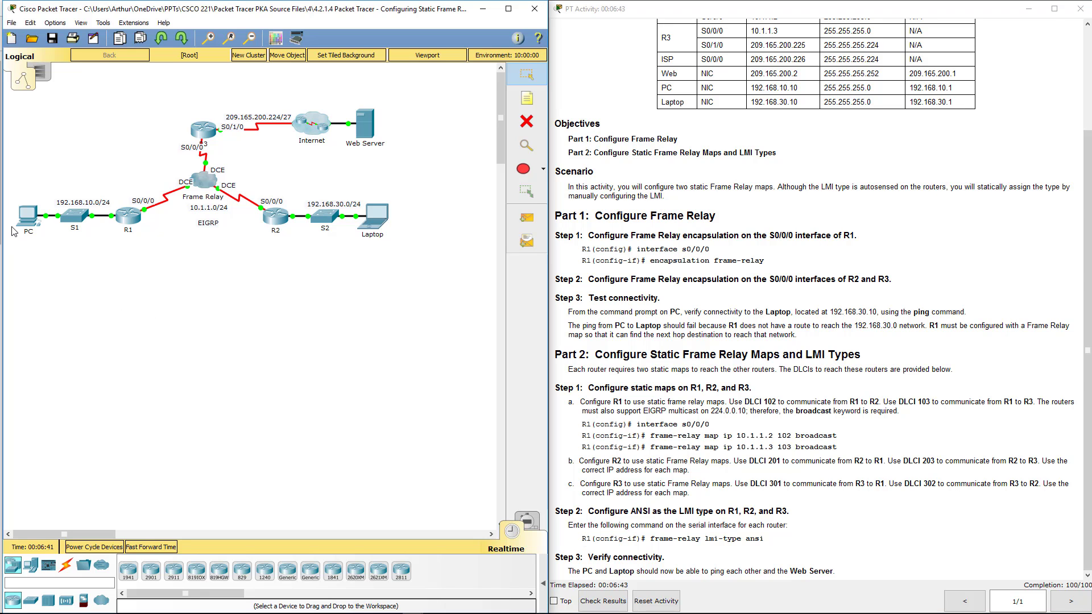
{"action": "left_click", "coordinate": [25, 221]}
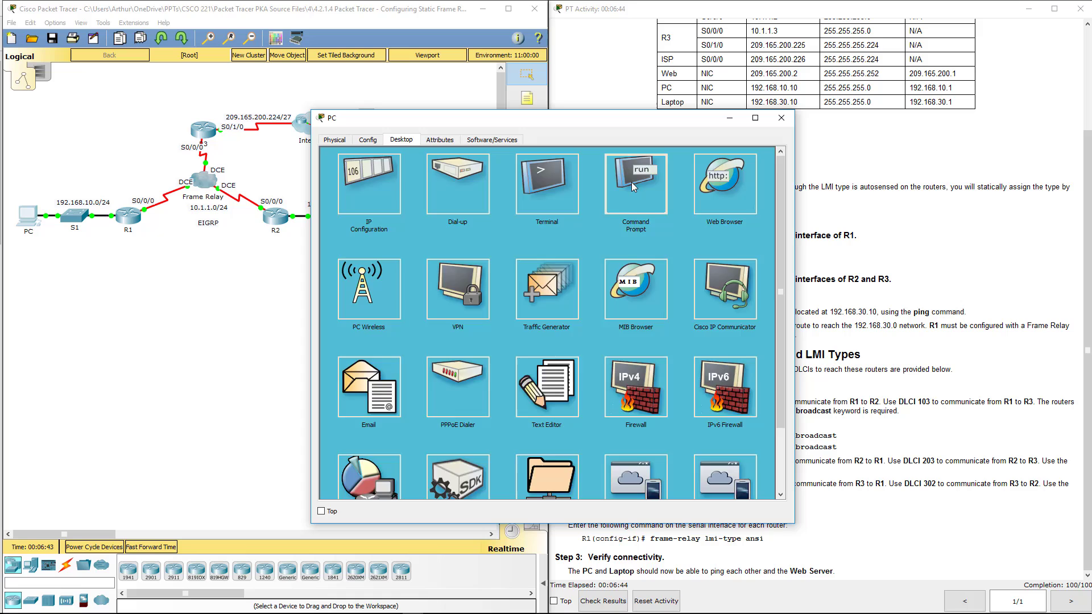
{"action": "left_click", "coordinate": [632, 185]}
{"action": "key", "text": "Up"}
{"action": "key", "text": "Return"}
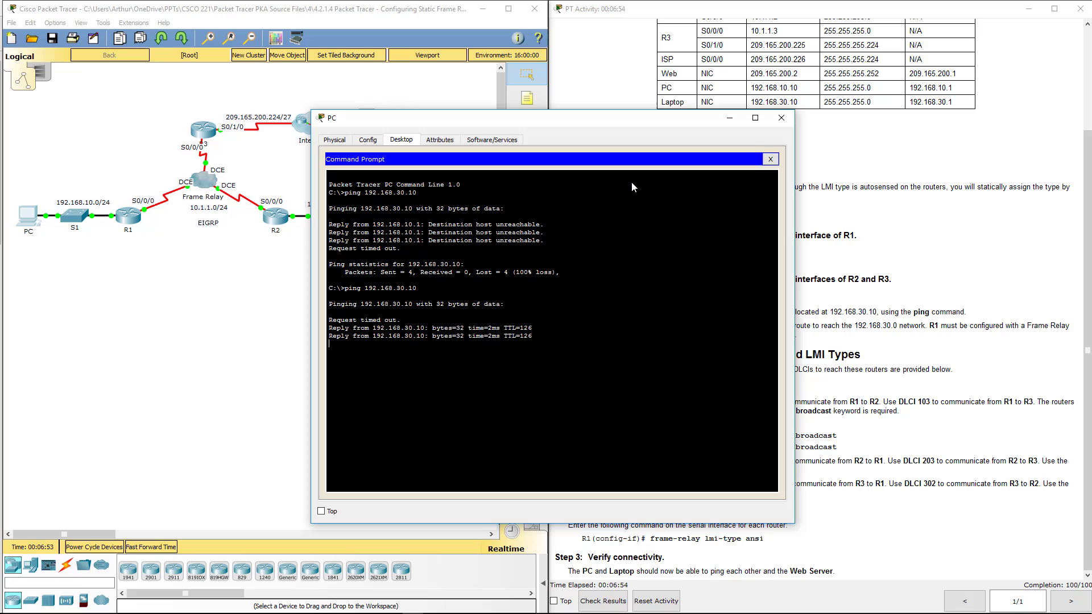
Ping the Web Server at 209.165.200.2 twice from the PC.
{"action": "type", "text": "ing"}
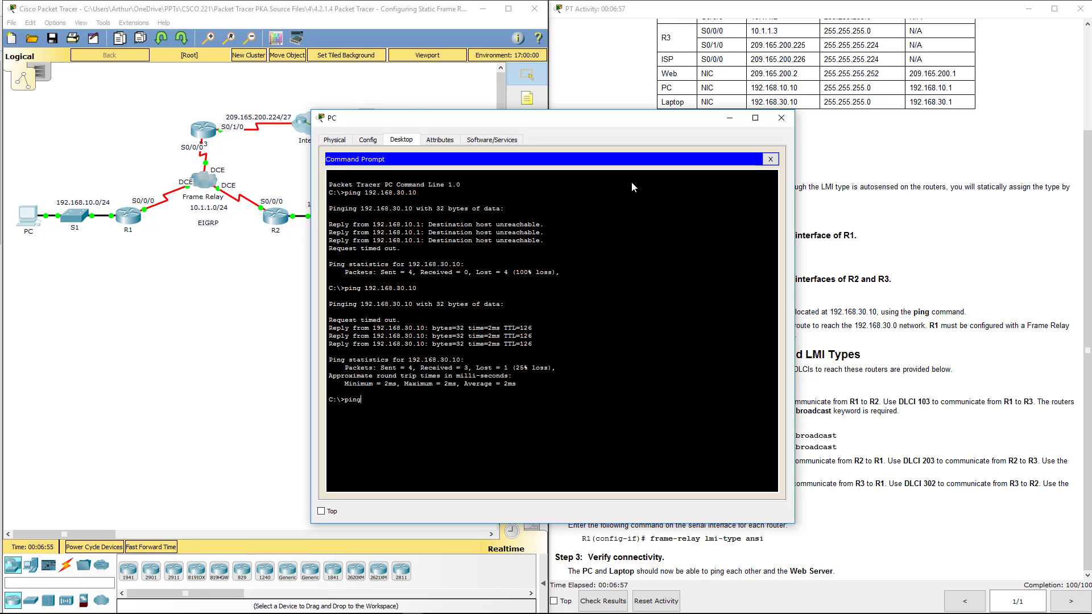
{"action": "type", "text": " 209.165.200.2"}
{"action": "key", "text": "Return"}
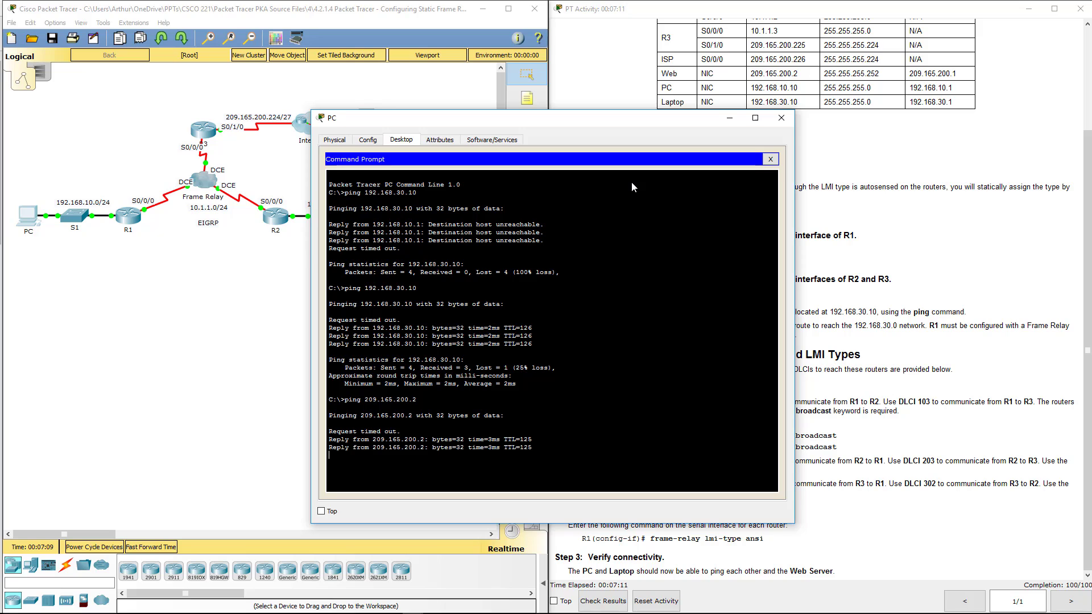
{"action": "key", "text": "Up"}
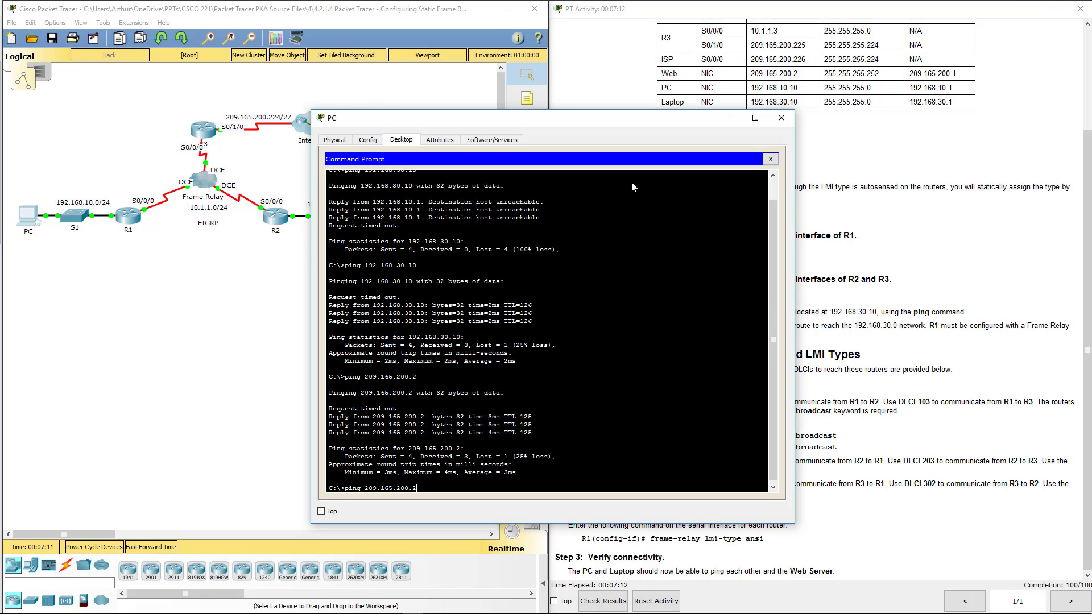
{"action": "key", "text": "Return"}
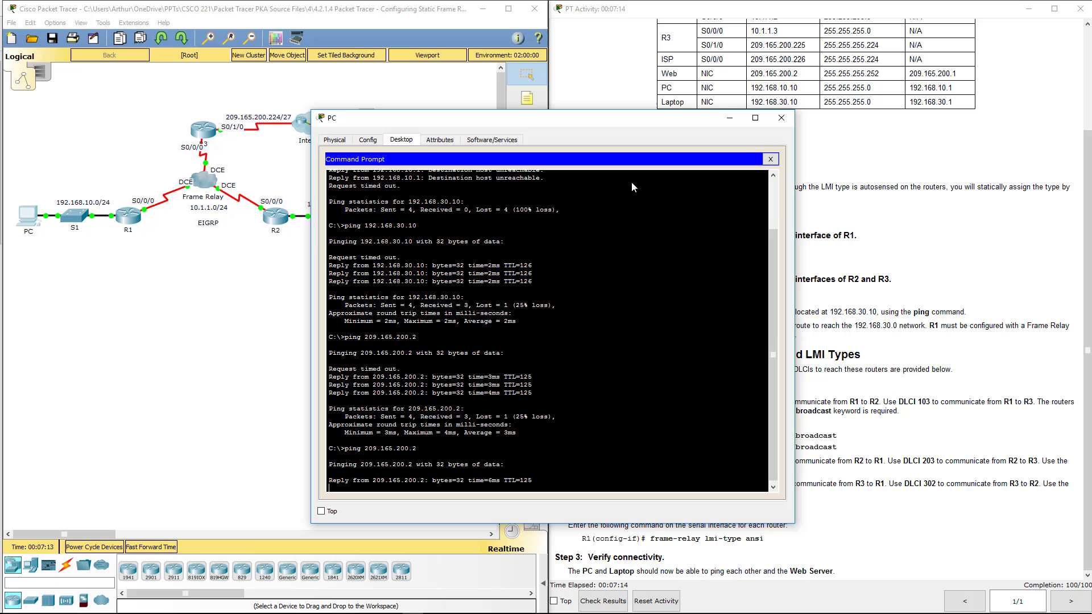
Close the PC window and view the Assessment Items showing all 12 correct, score 100/100.
{"action": "left_click", "coordinate": [781, 118]}
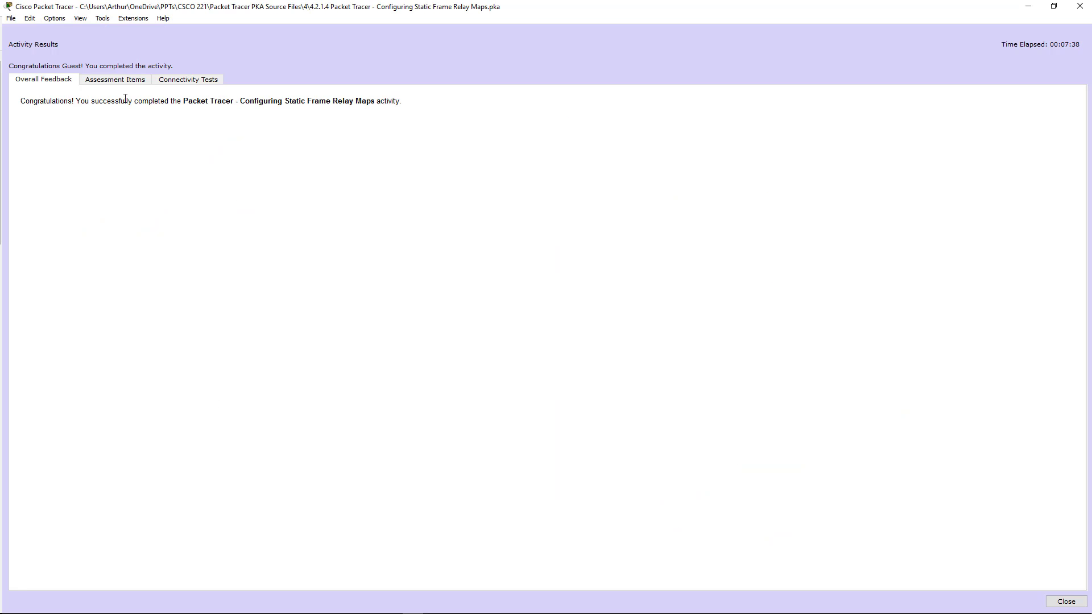
{"action": "left_click", "coordinate": [108, 80]}
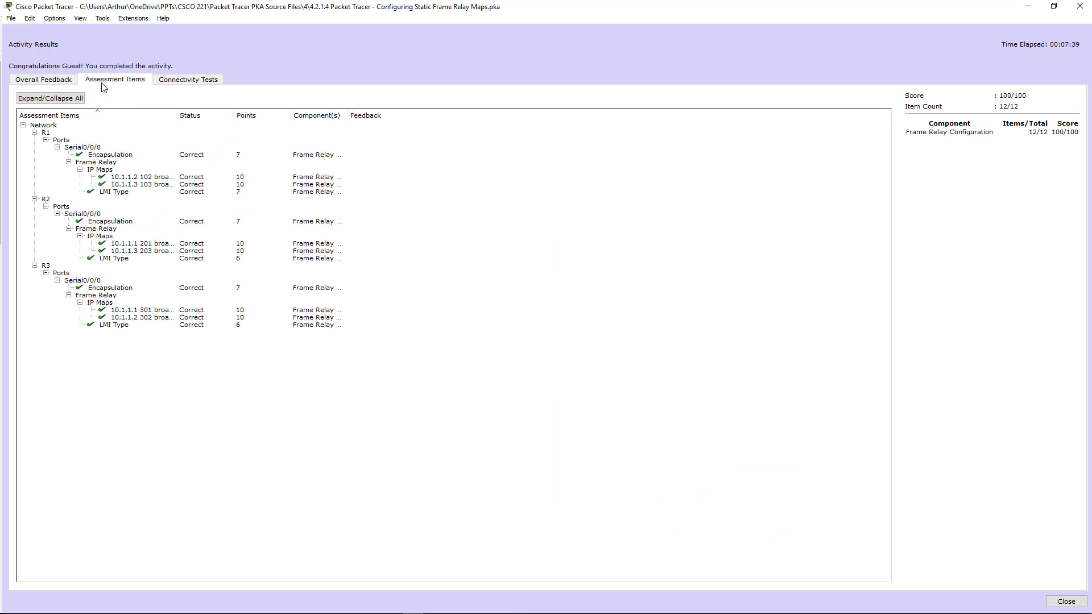